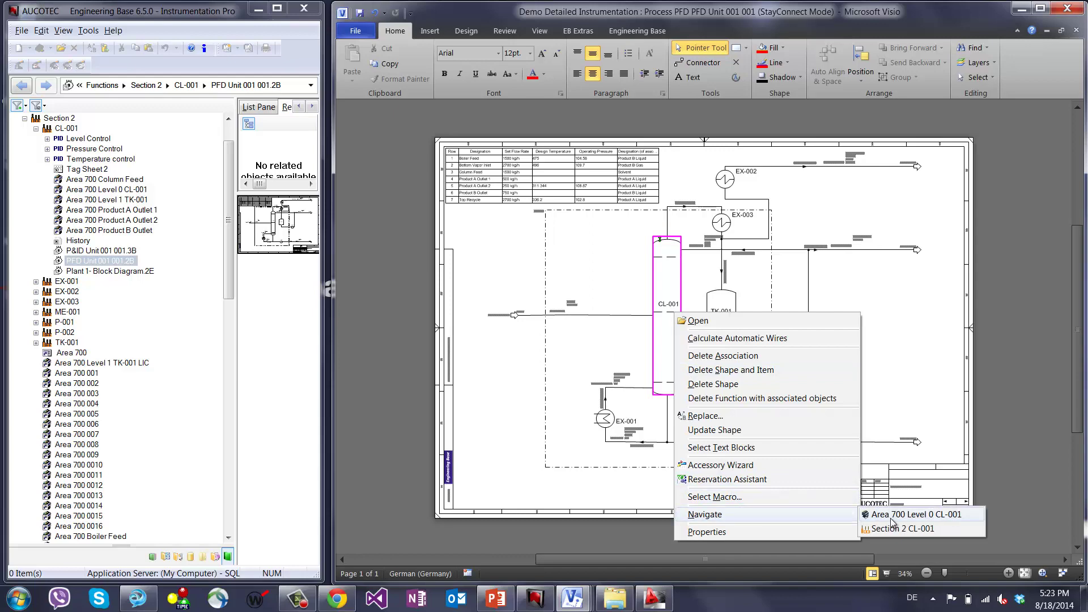
Navigate from column CL-001 in the PFD to its Area 700 Level 0 item and open the P&ID Unit 001 001.3D sheet
{"action": "left_click", "coordinate": [891, 517]}
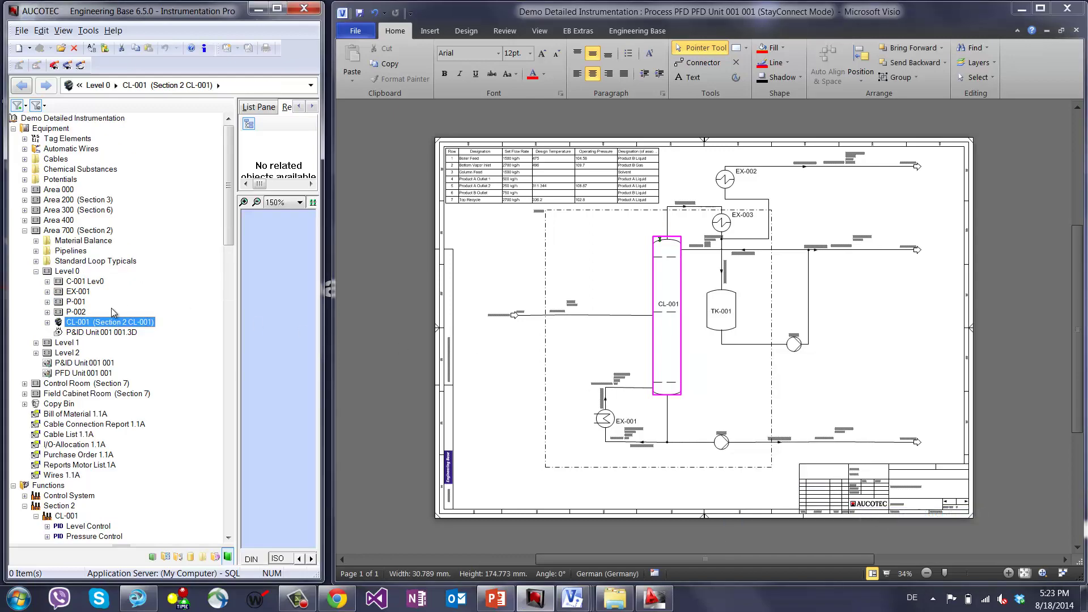
{"action": "left_click", "coordinate": [83, 334]}
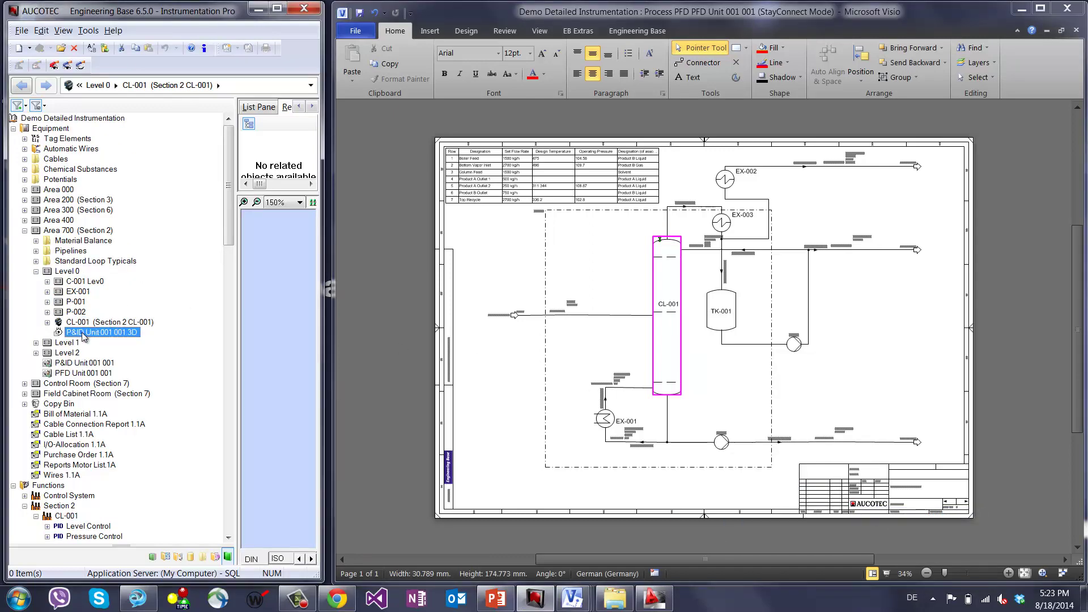
{"action": "double_click", "coordinate": [84, 333]}
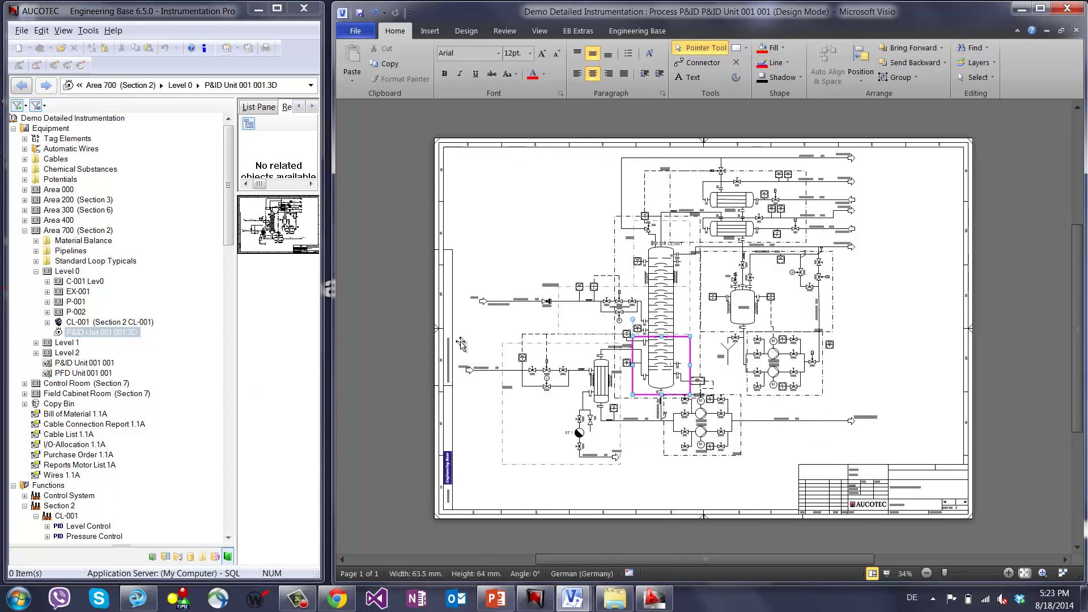
{"action": "left_click", "coordinate": [690, 312]}
{"action": "left_click", "coordinate": [599, 256]}
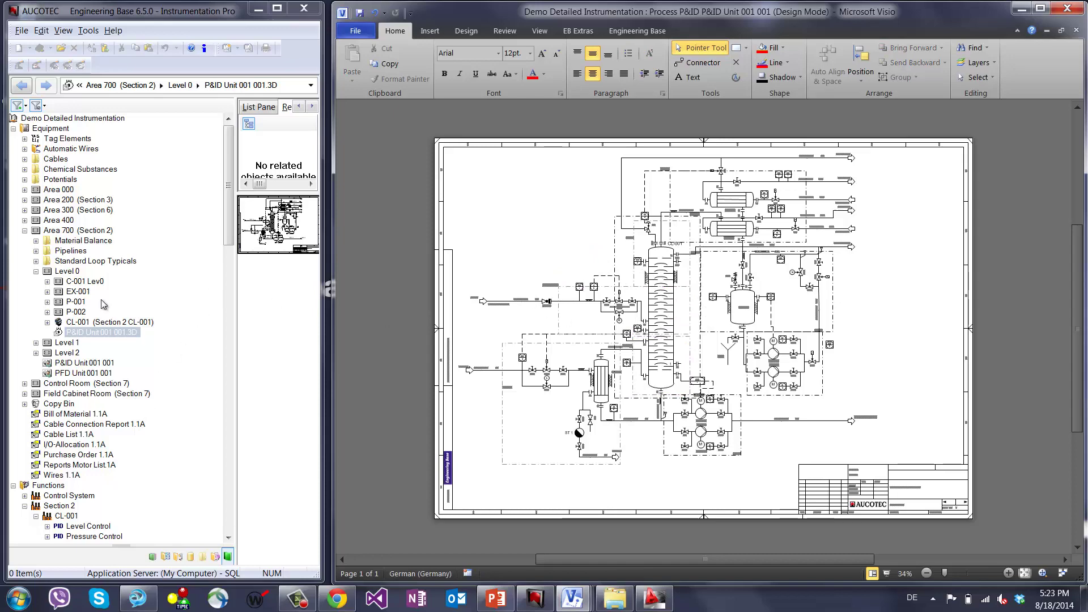
Preview Plant 1- Block Diagram.2E under the CL-001 function, and switch to the 3D plant model in AutoCAD
{"action": "left_click", "coordinate": [13, 128]}
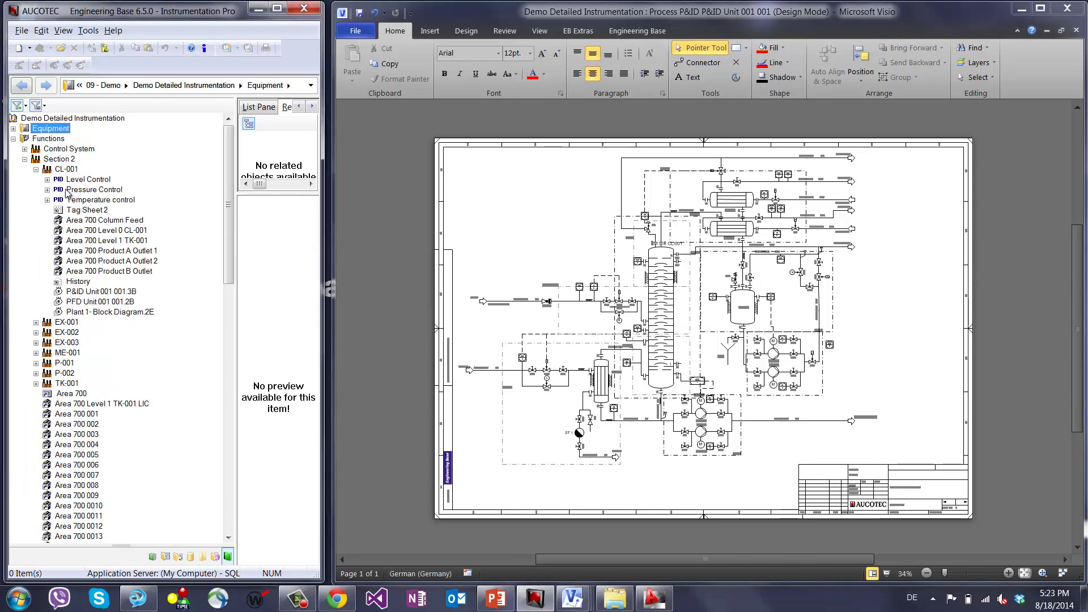
{"action": "left_click", "coordinate": [100, 312]}
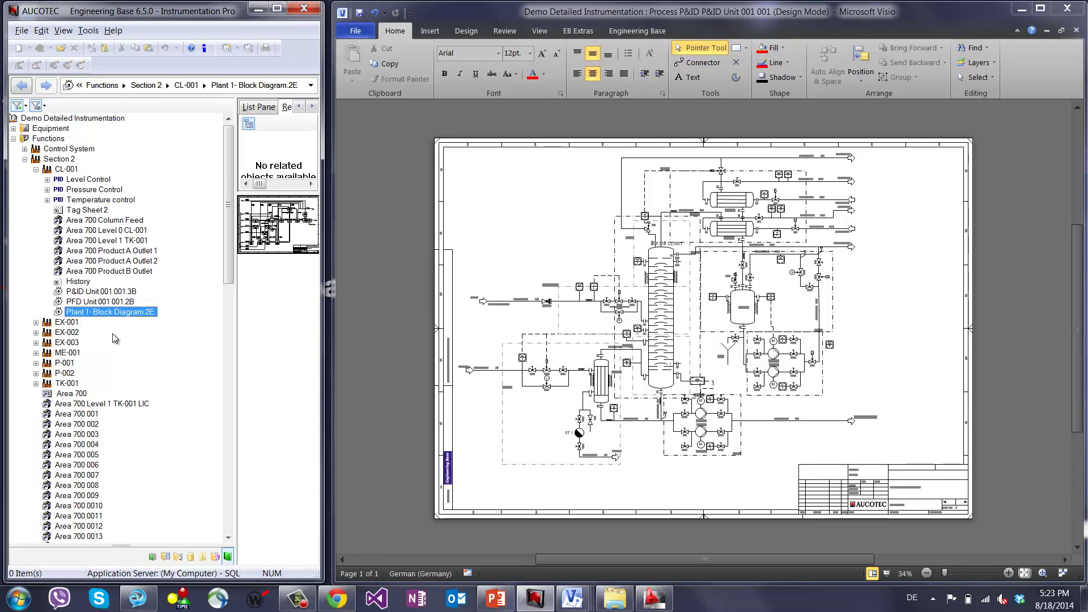
{"action": "left_click", "coordinate": [1022, 9]}
{"action": "left_click", "coordinate": [655, 598]}
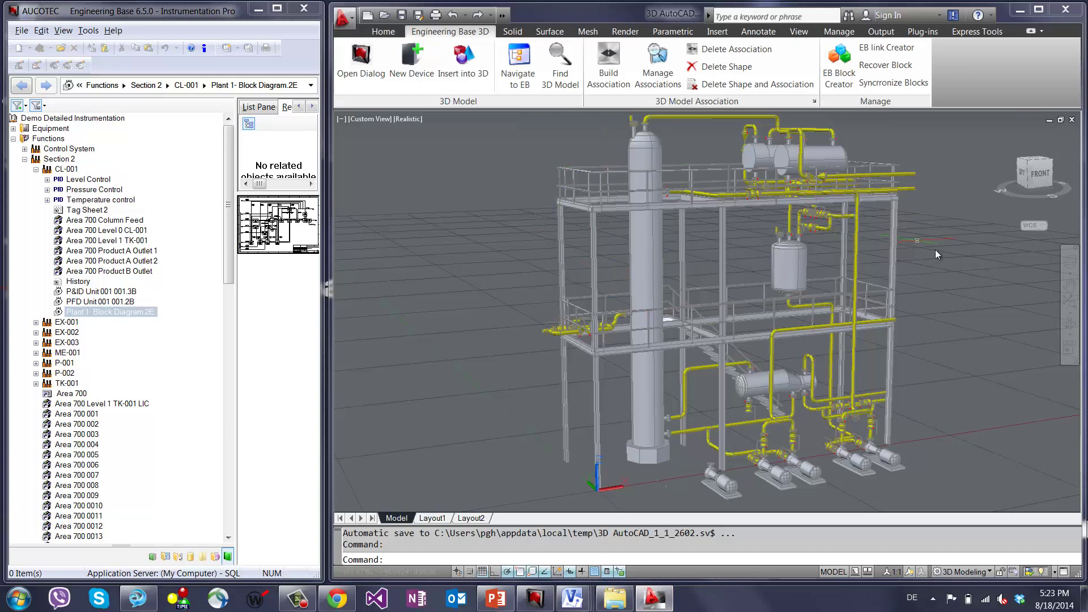
{"action": "middle_click_drag", "start_coordinate": [957, 270], "coordinate": [702, 263], "text": "shift"}
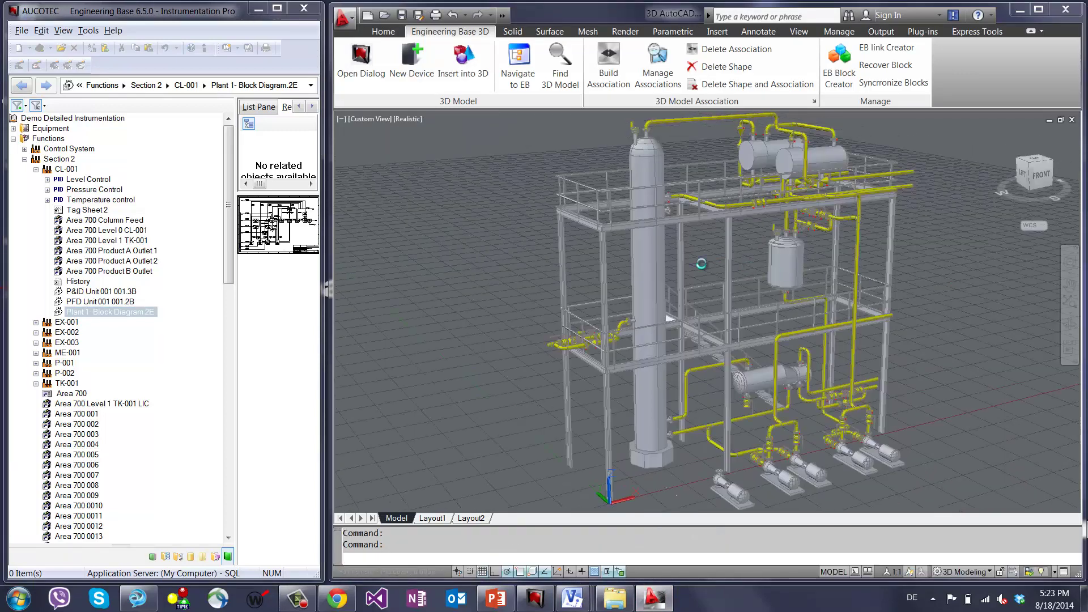
Use the Engineering Base Open command on the tall column in the 3D model
{"action": "right_click", "coordinate": [654, 266]}
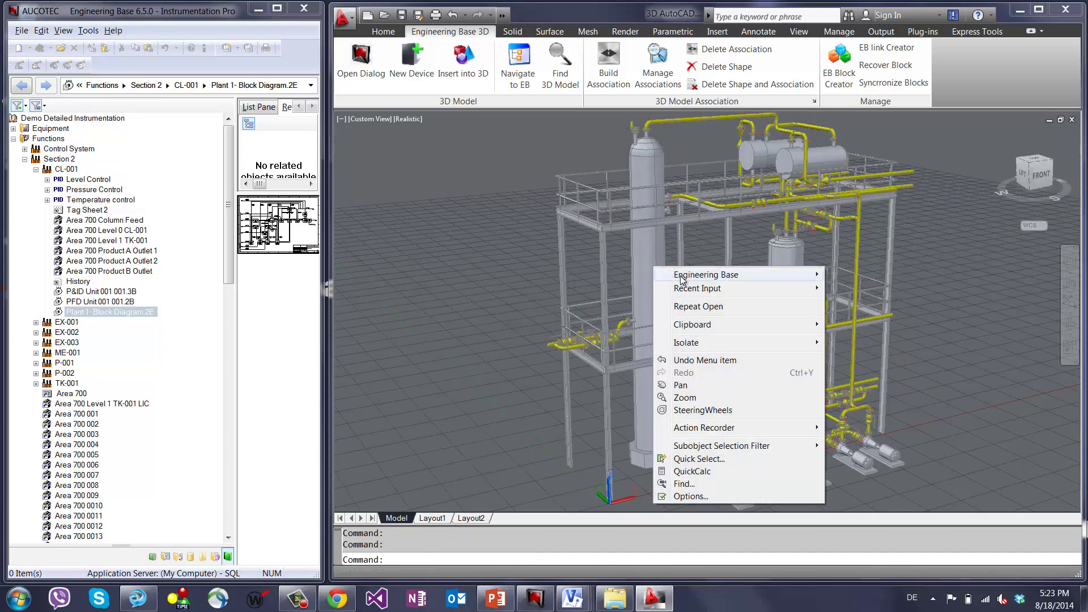
{"action": "mouse_move", "coordinate": [681, 278]}
{"action": "left_click", "coordinate": [852, 275]}
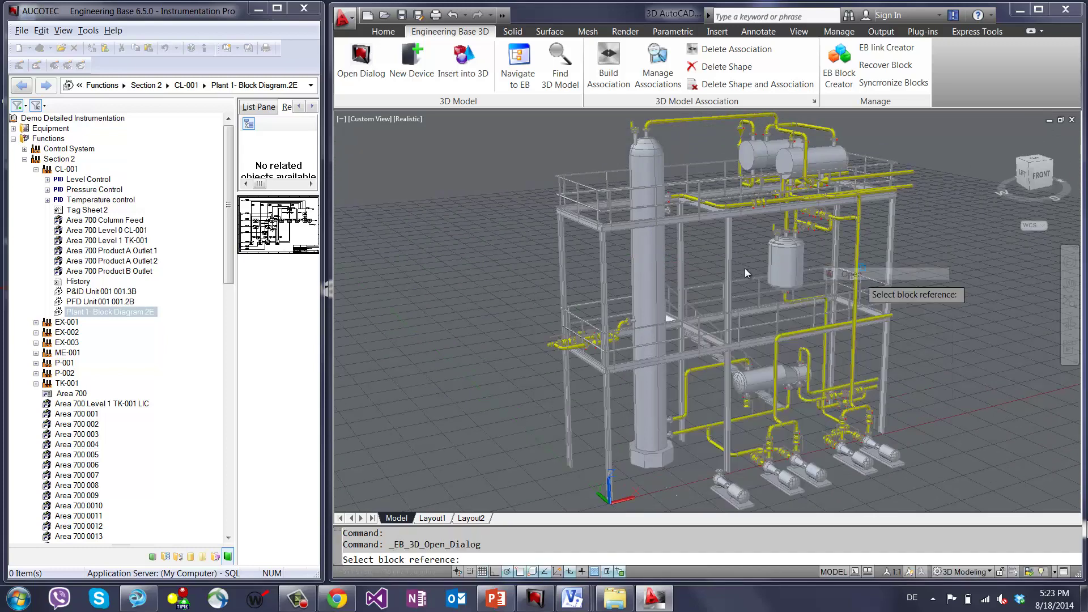
{"action": "left_click", "coordinate": [647, 258]}
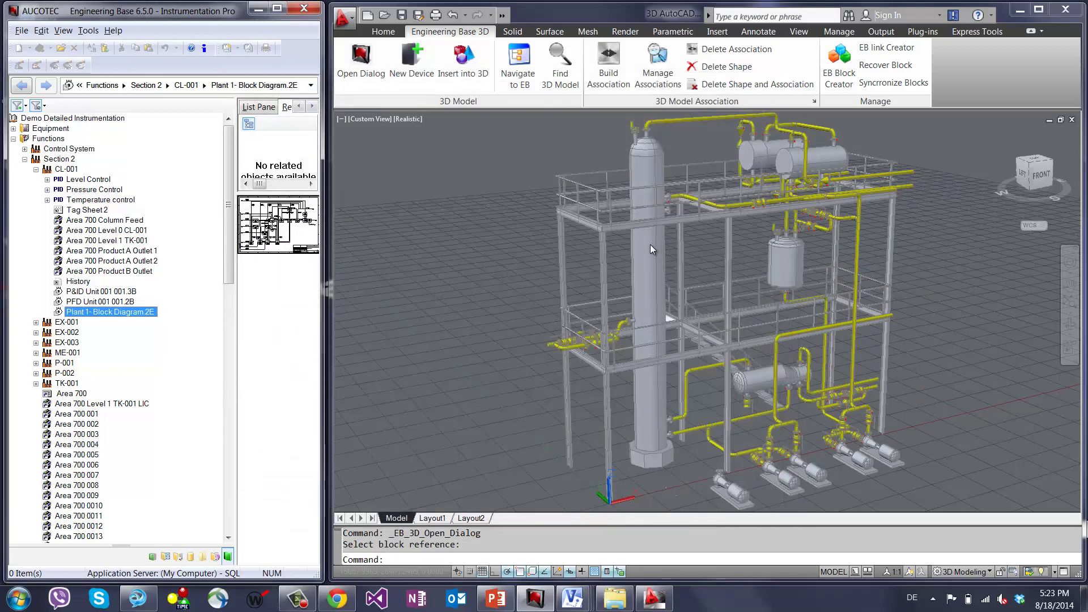
Navigate from the tall column in the 3D model to its Engineering Base item, and collapse the Equipment branch
{"action": "right_click", "coordinate": [649, 250]}
{"action": "mouse_move", "coordinate": [748, 256]}
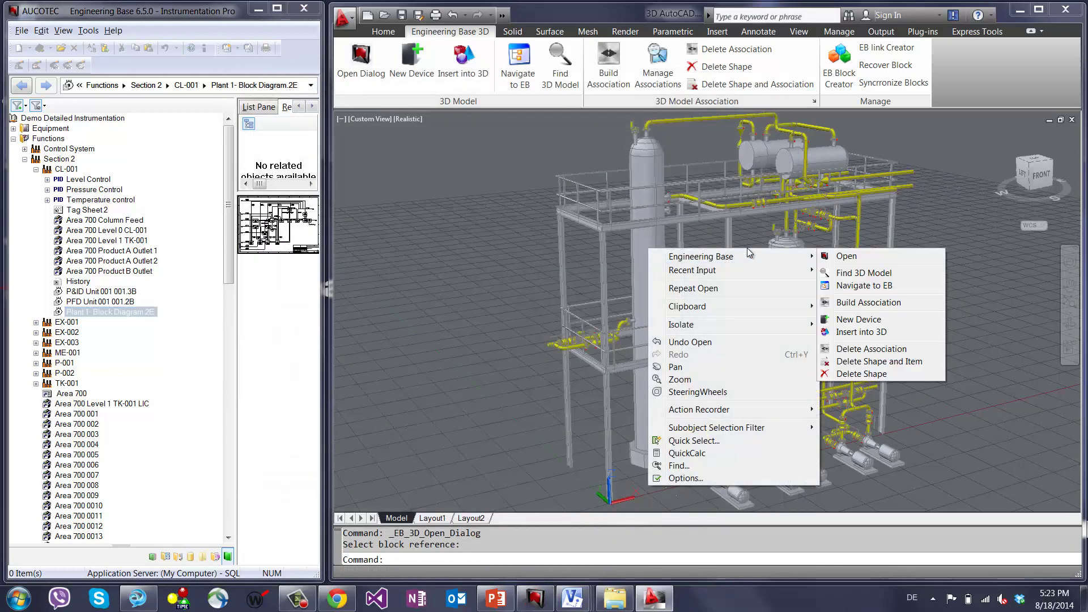
{"action": "left_click", "coordinate": [864, 286]}
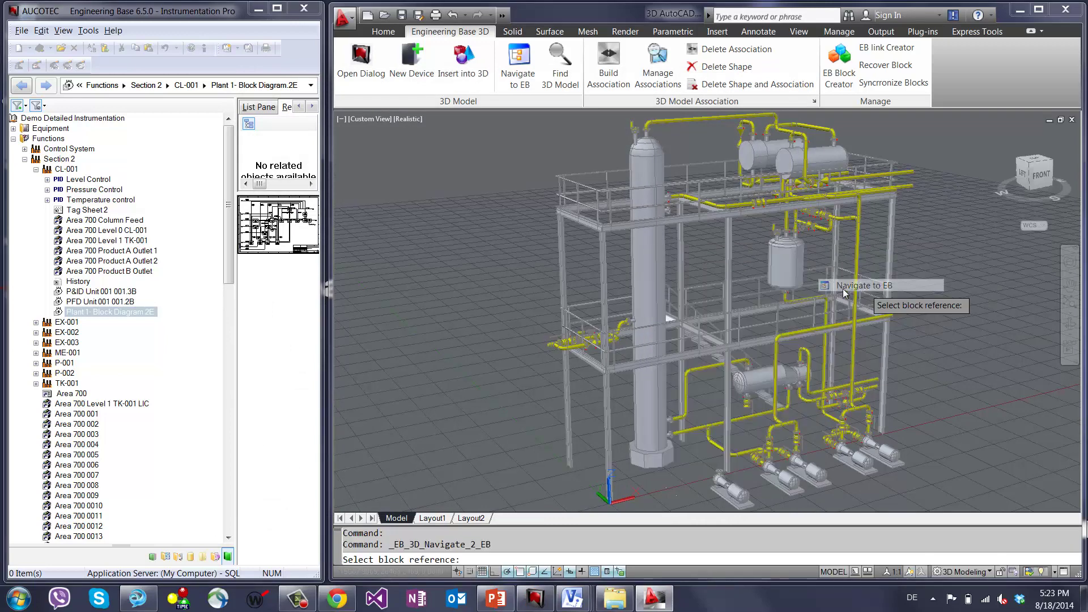
{"action": "left_click", "coordinate": [651, 266]}
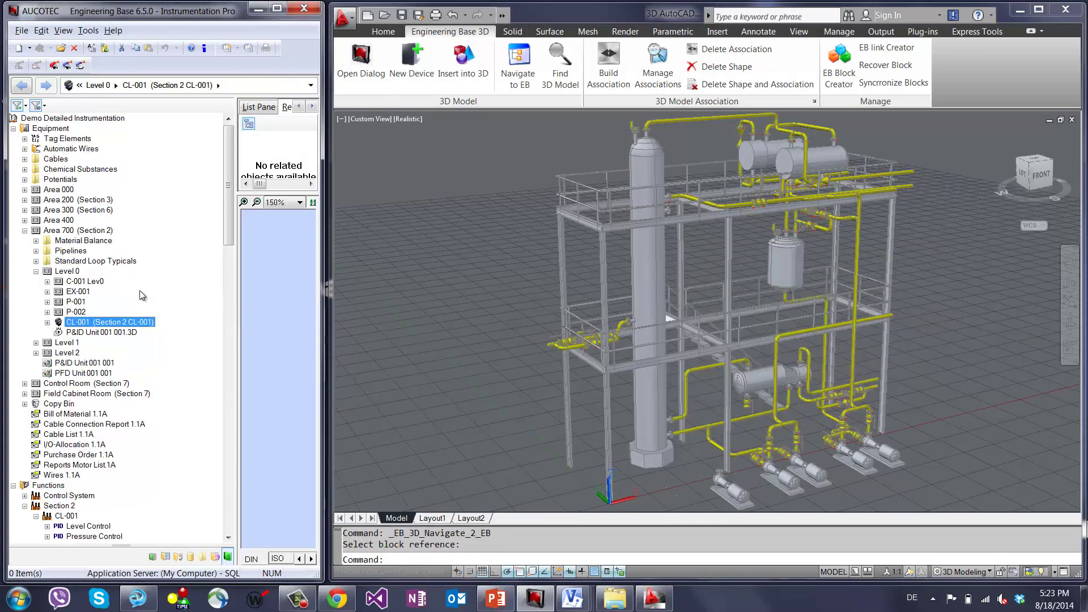
{"action": "left_click", "coordinate": [13, 128]}
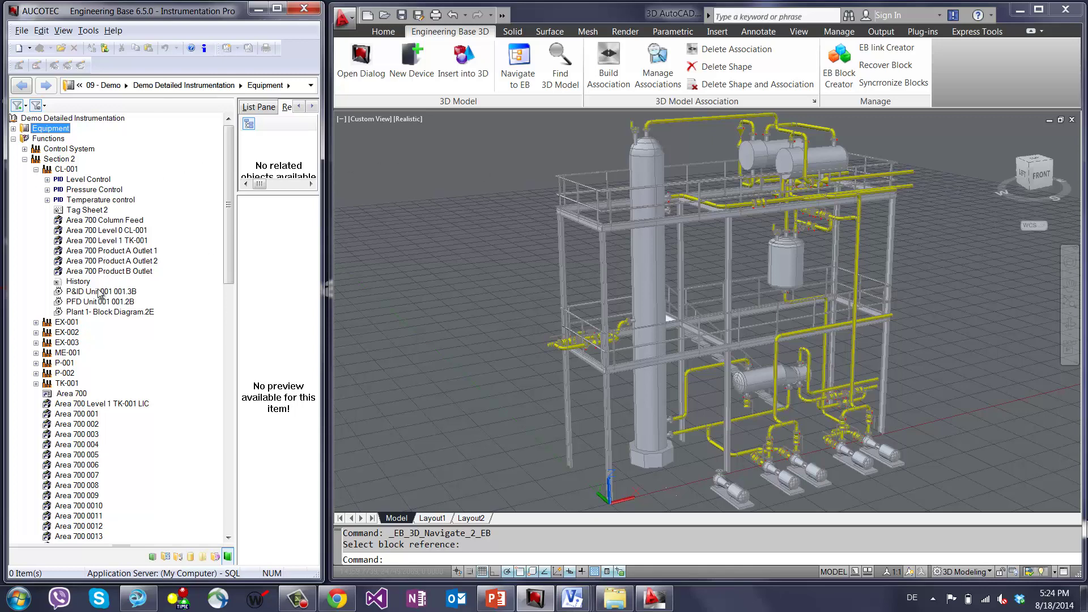
Switch to the file explorer and open CL-001.prz from the Simulation Files folder in PRO/II
{"action": "left_click", "coordinate": [1018, 13]}
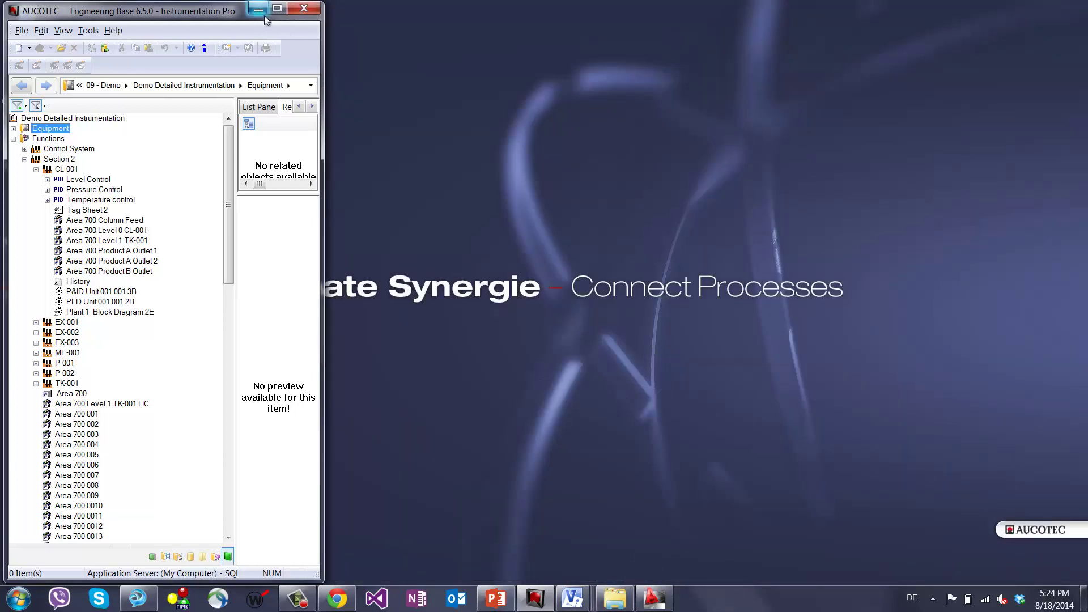
{"action": "left_click", "coordinate": [615, 599]}
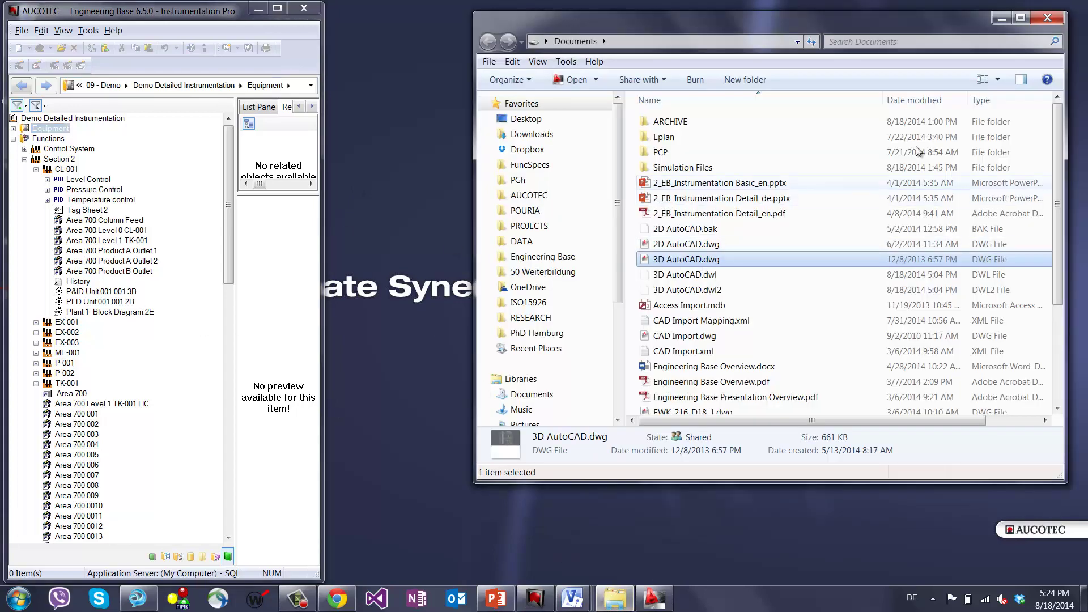
{"action": "double_click", "coordinate": [688, 171]}
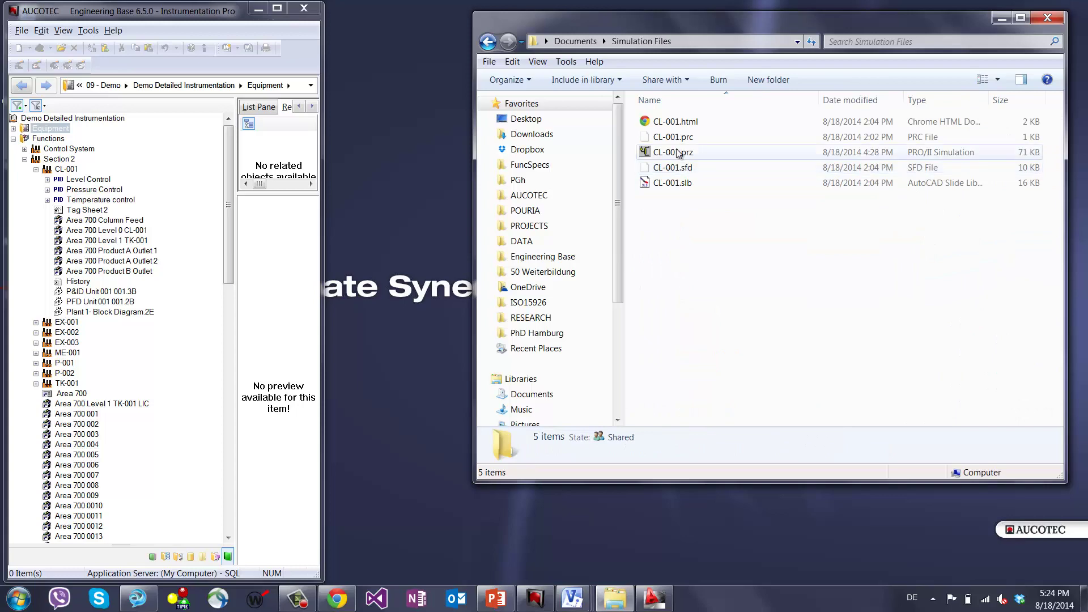
{"action": "left_click", "coordinate": [678, 153]}
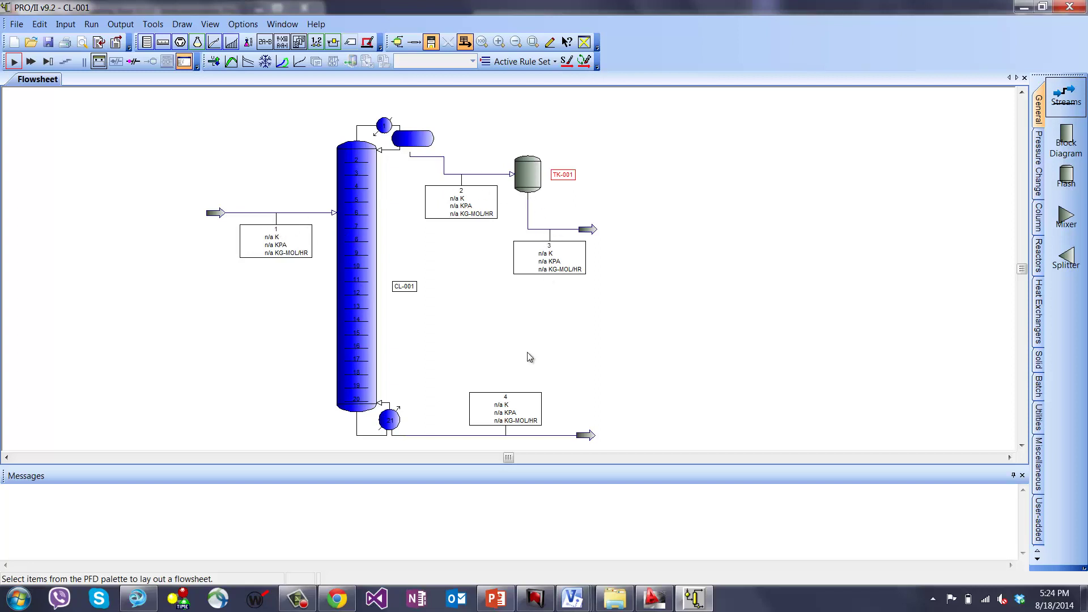
Set the temperature of flash drum TK-001 to 350 K and run the simulation
{"action": "double_click", "coordinate": [529, 177]}
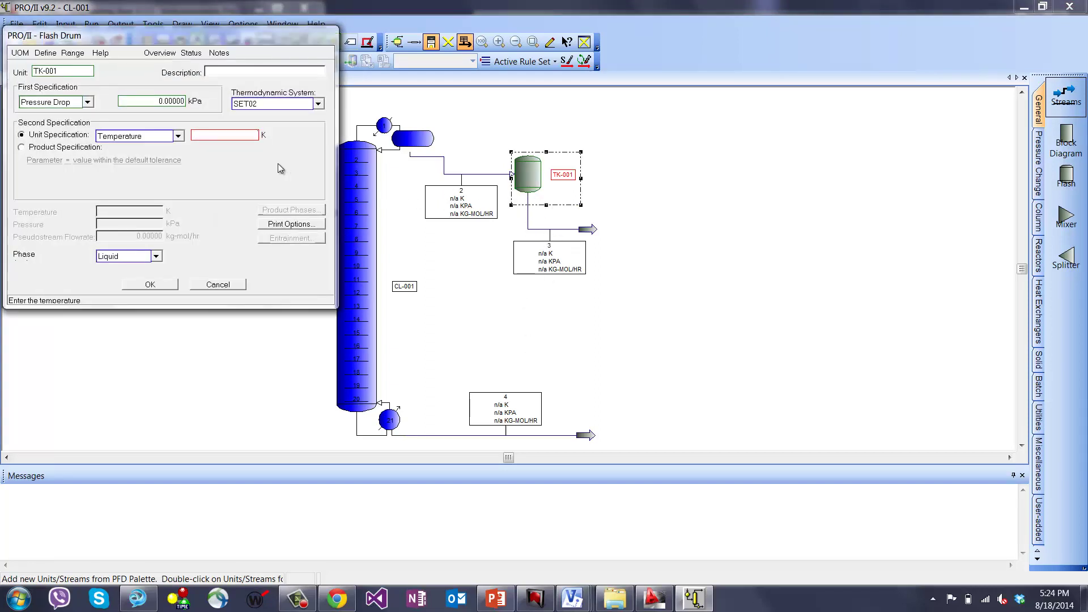
{"action": "type", "text": "350"}
{"action": "left_click", "coordinate": [150, 285]}
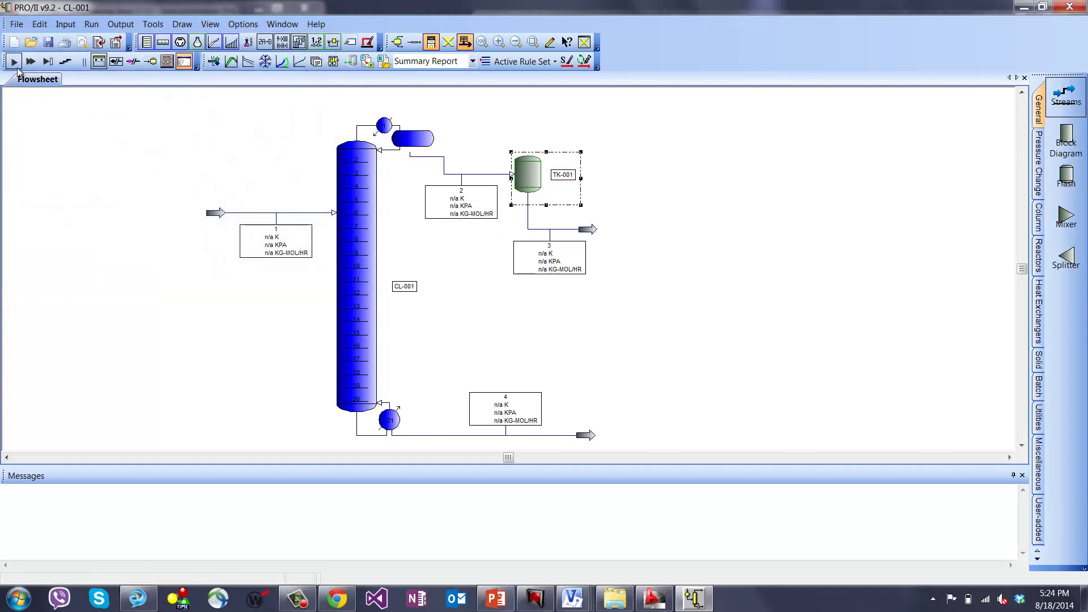
{"action": "left_click", "coordinate": [14, 62]}
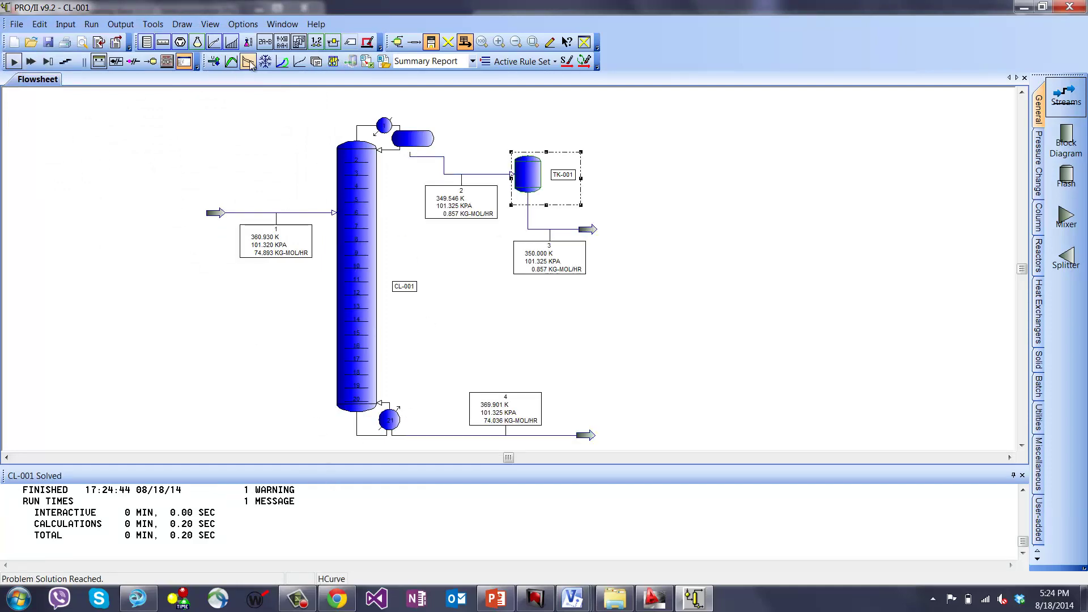
{"action": "left_click", "coordinate": [299, 62]}
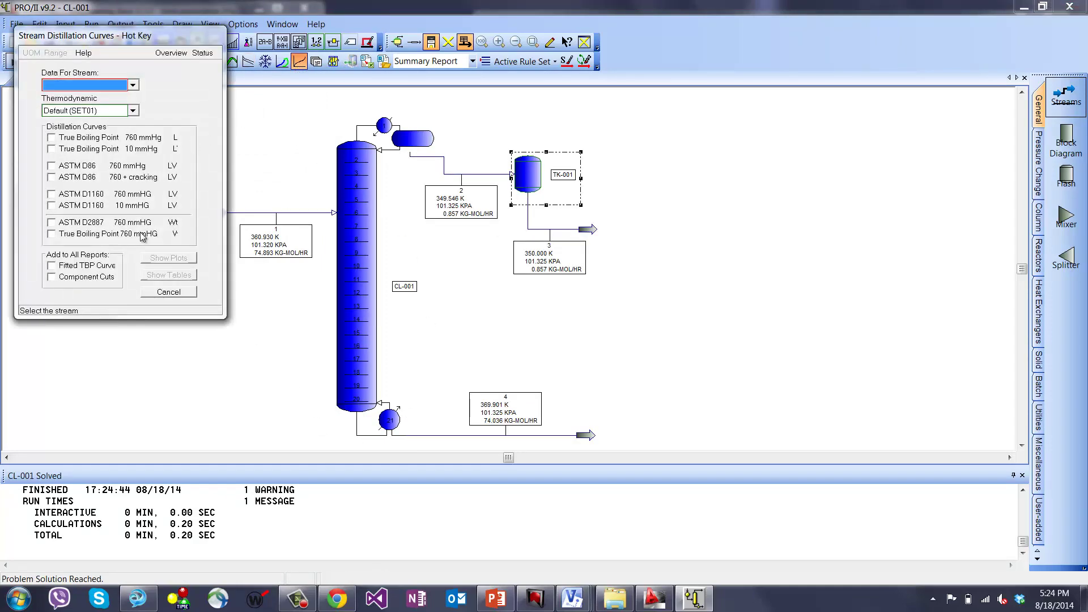
{"action": "left_click", "coordinate": [181, 297]}
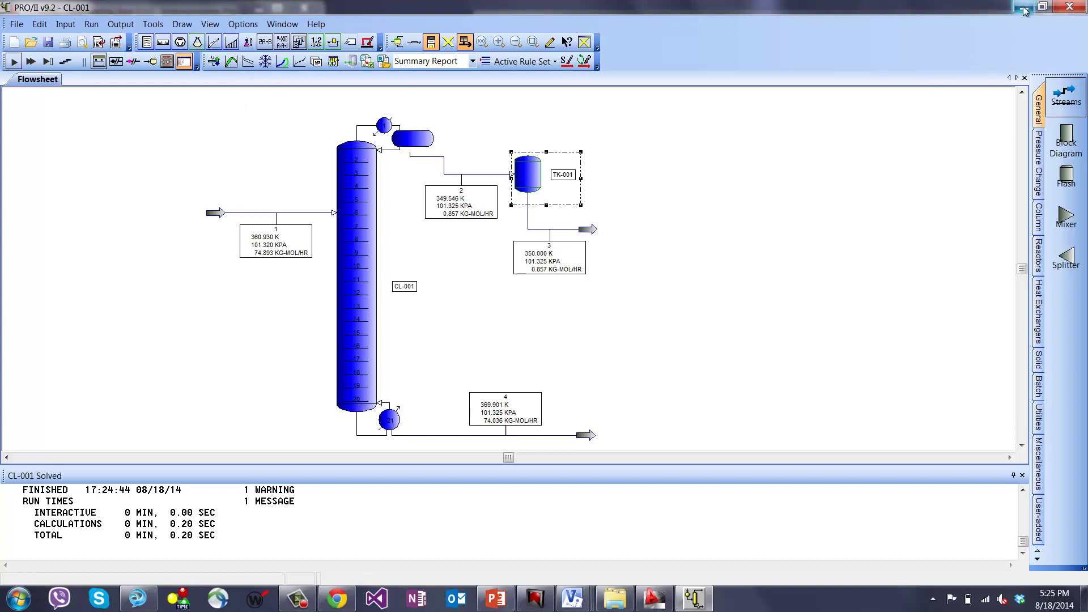
Close the CL-001 simulation, saving its changes and running the output calculations
{"action": "left_click", "coordinate": [1070, 7]}
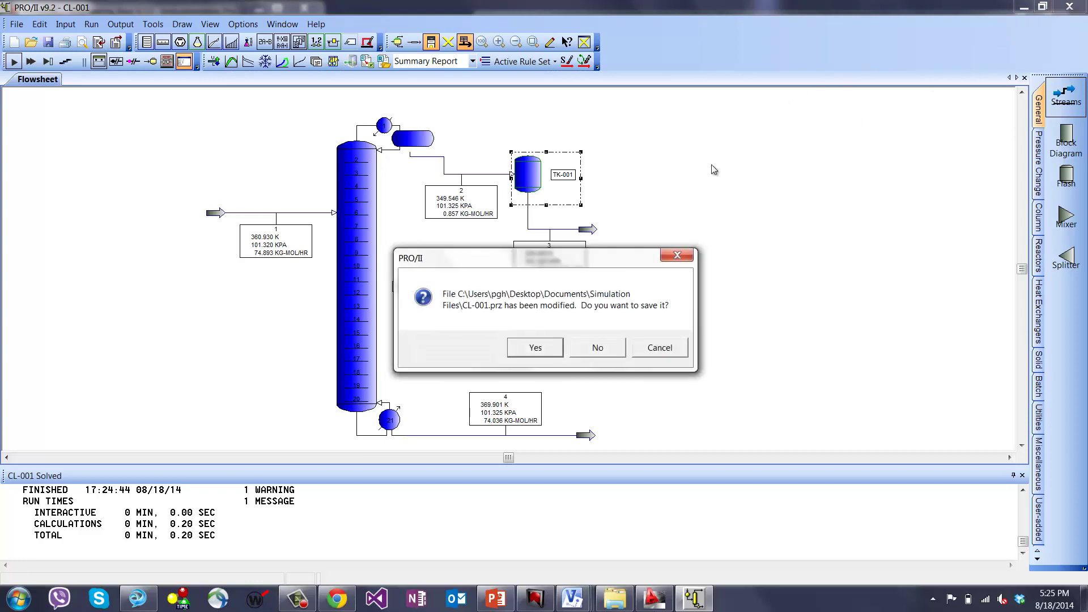
{"action": "left_click", "coordinate": [545, 349]}
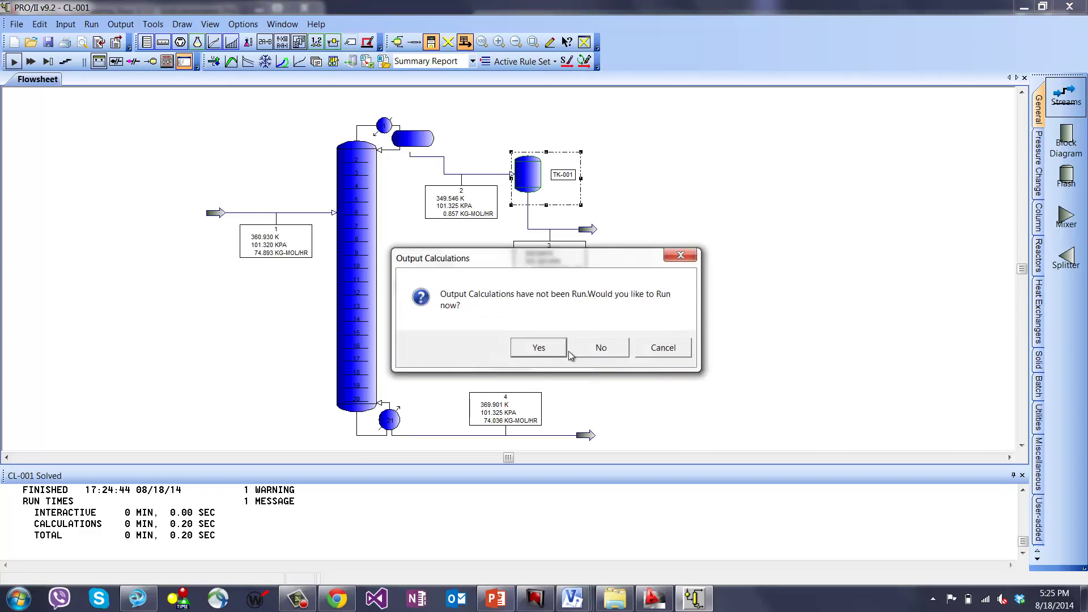
{"action": "left_click", "coordinate": [547, 348]}
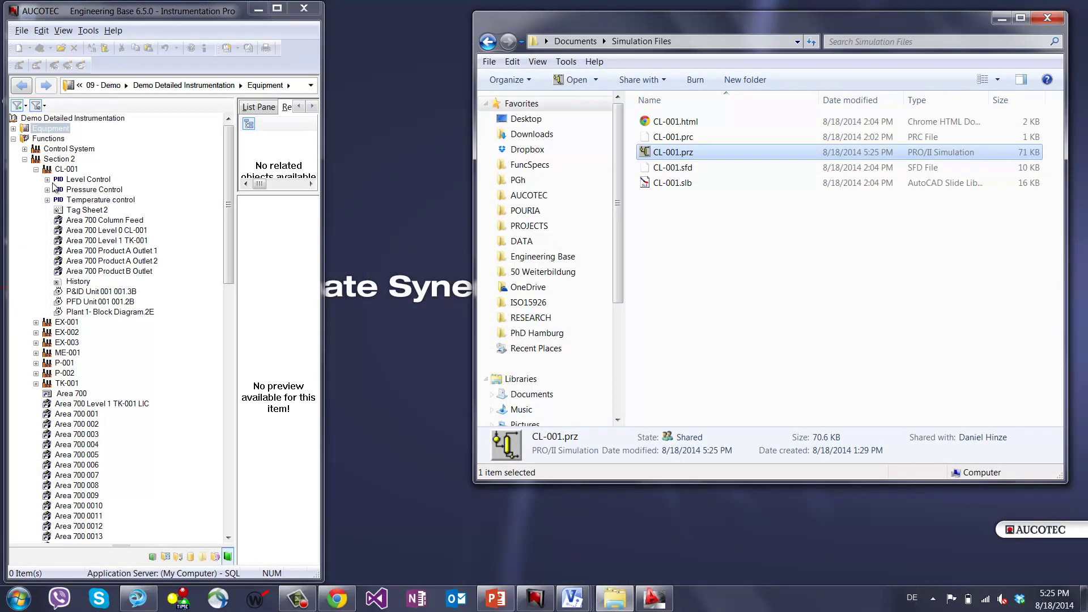
Open the ProII Simulation Portal for the CL-001 function under Section 2
{"action": "left_click", "coordinate": [62, 170]}
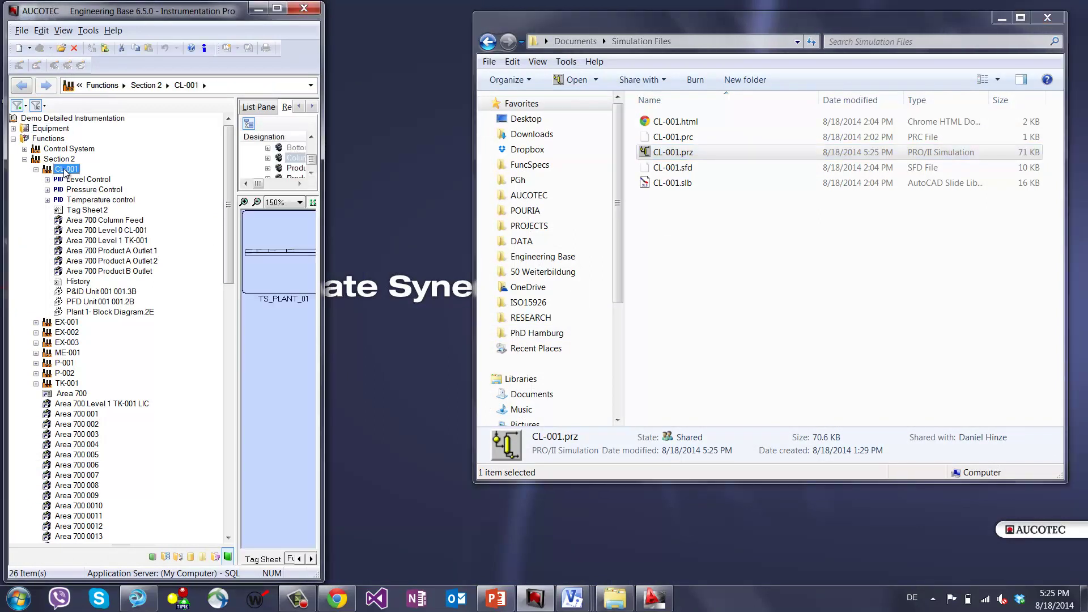
{"action": "right_click", "coordinate": [62, 171]}
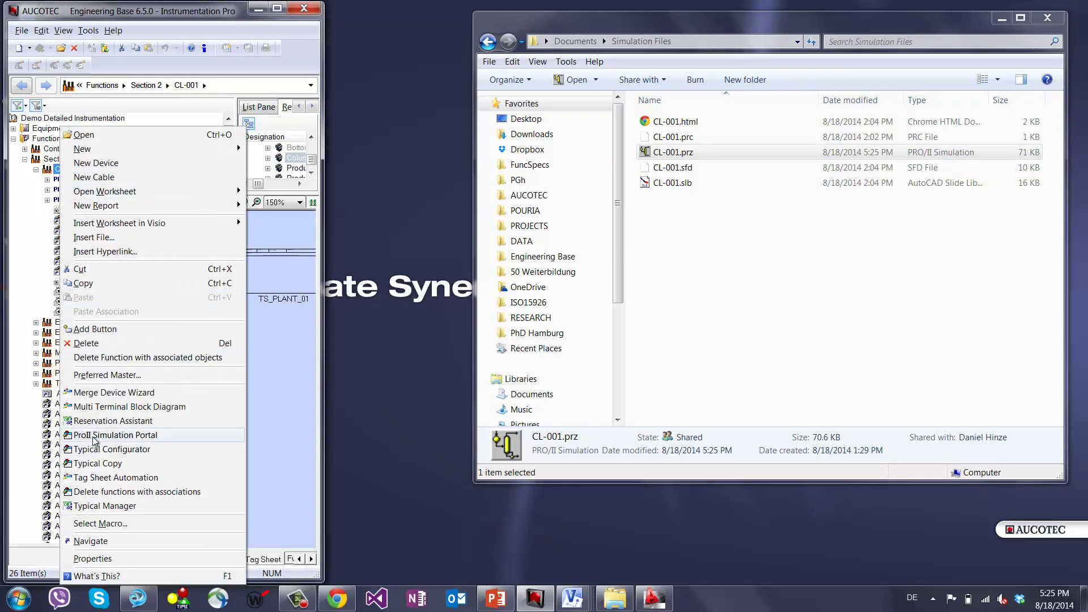
{"action": "left_click", "coordinate": [119, 436]}
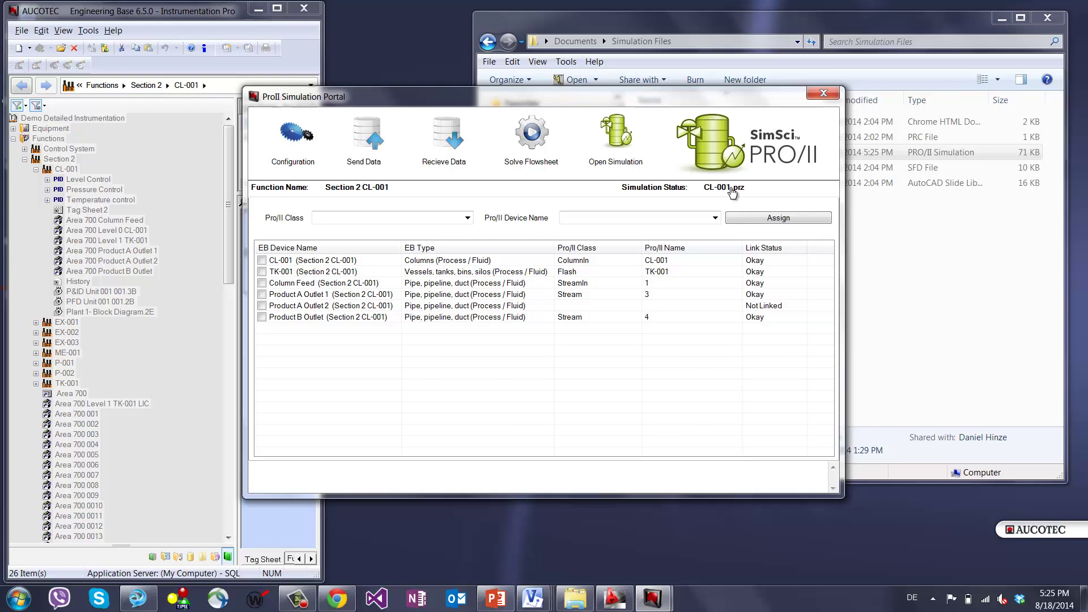
Check the simulation file selection and the Pro/II class choices in the portal, and open the linked CL-001.prz simulation
{"action": "left_click", "coordinate": [649, 196]}
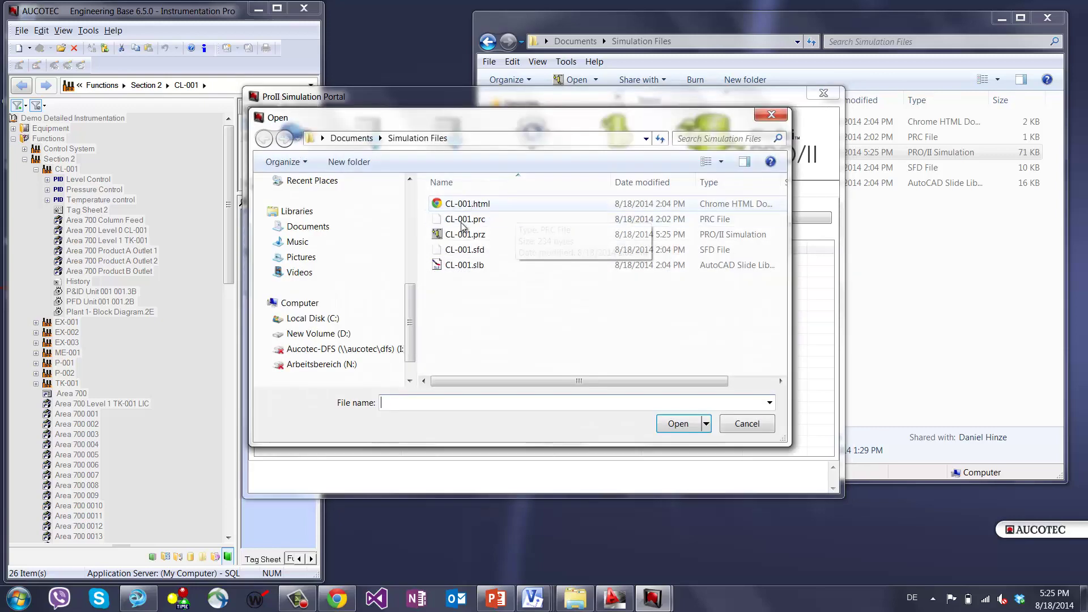
{"action": "left_click", "coordinate": [746, 425]}
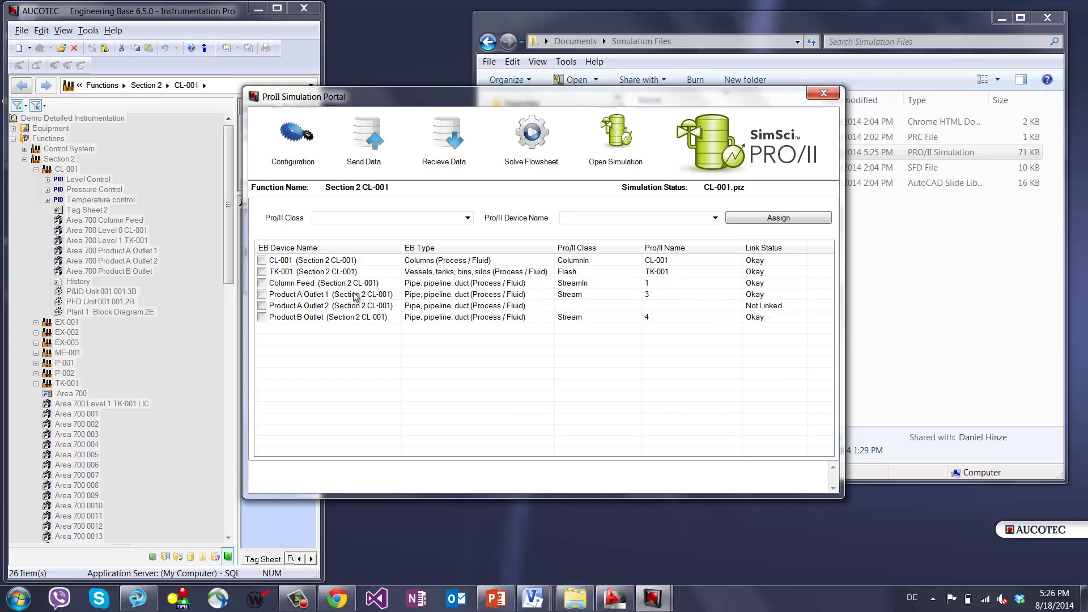
{"action": "left_click", "coordinate": [468, 219]}
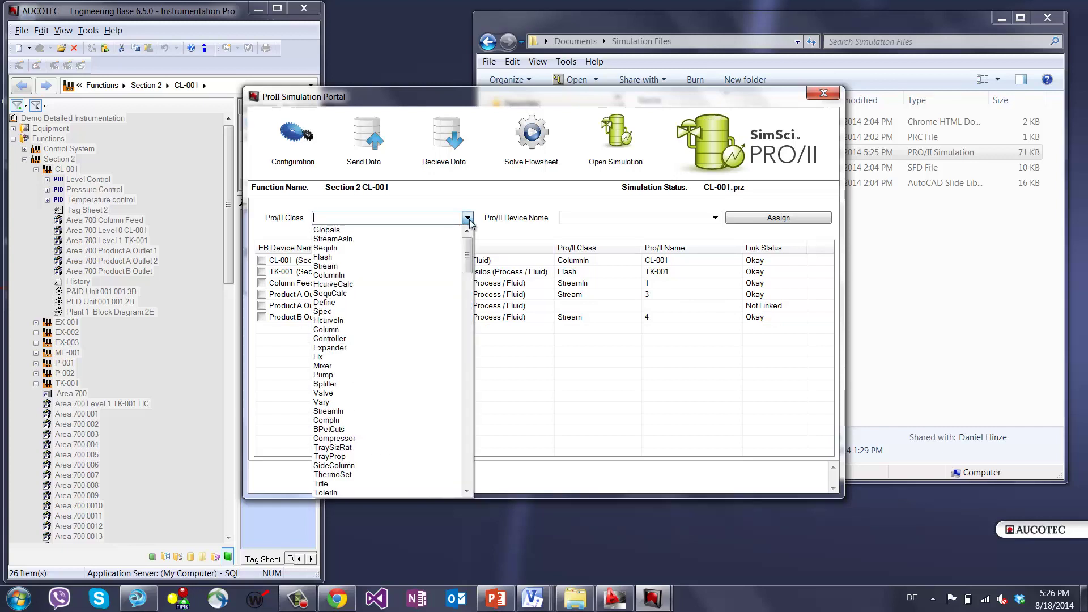
{"action": "left_click", "coordinate": [468, 218]}
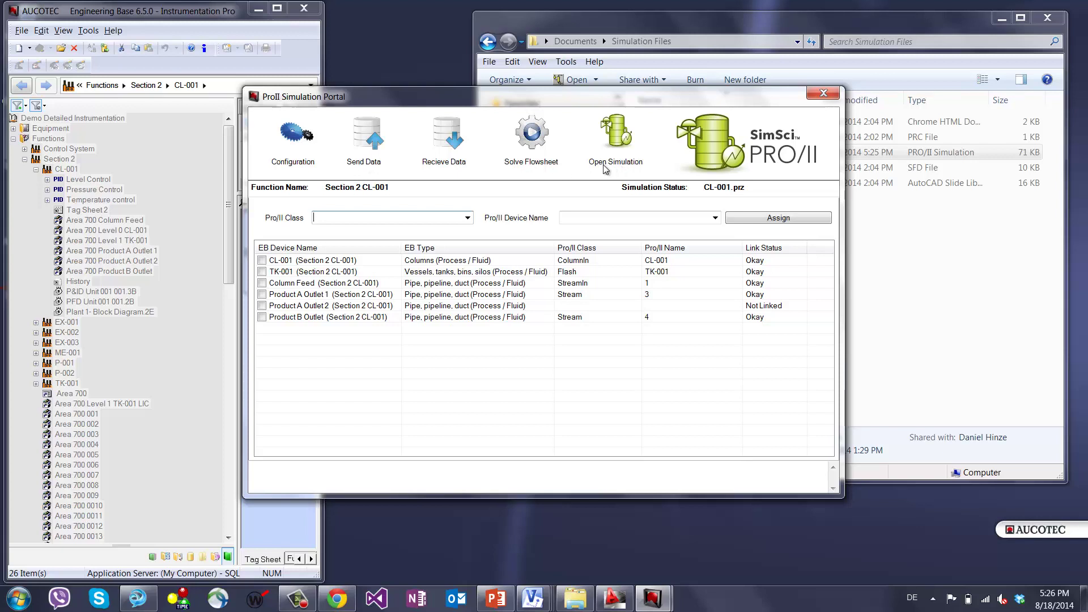
{"action": "left_click", "coordinate": [619, 140]}
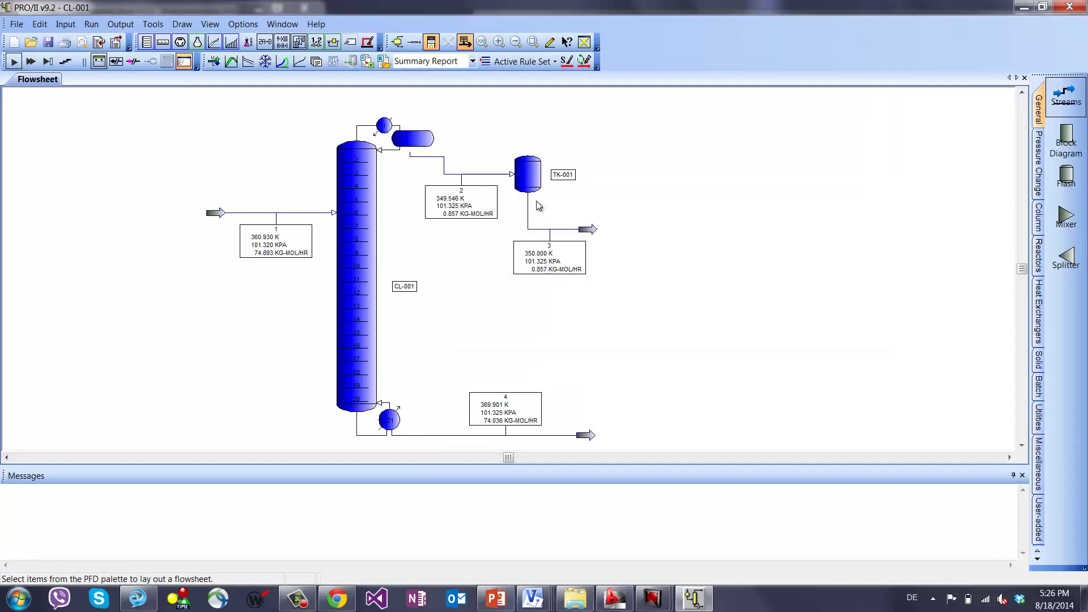
Clear the temperature specification of flash drum TK-001, and save and close the CL-001 simulation
{"action": "double_click", "coordinate": [537, 183]}
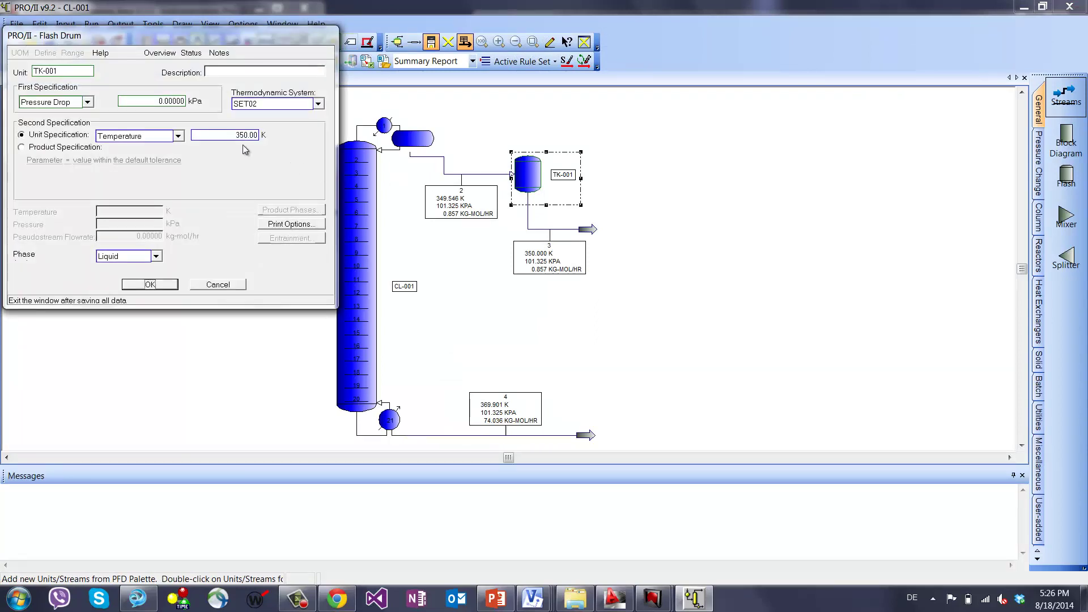
{"action": "left_click", "coordinate": [261, 135]}
{"action": "key", "text": "BackSpace"}
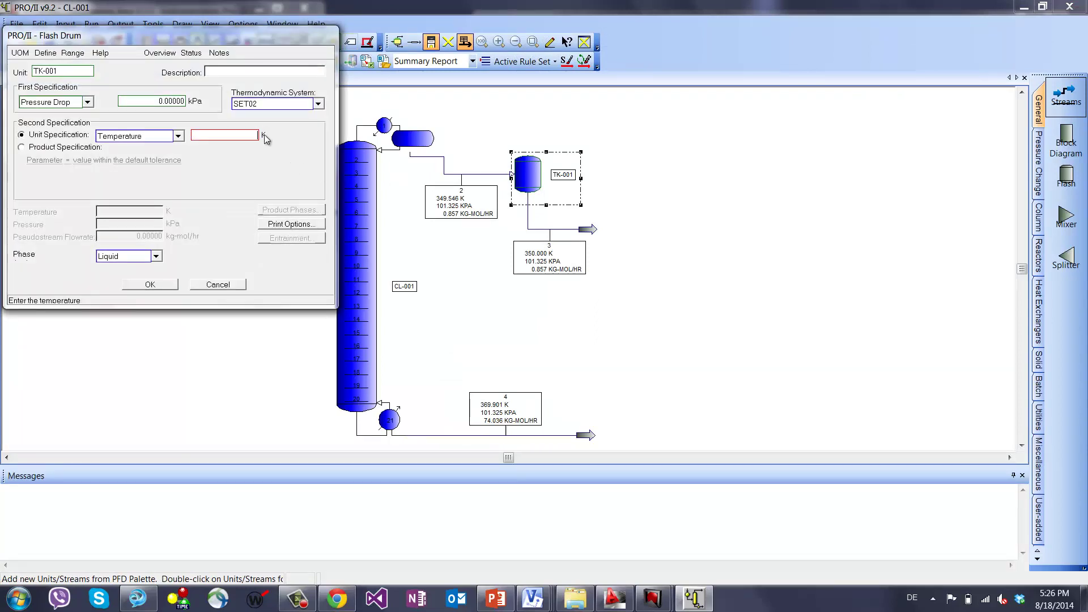
{"action": "left_click", "coordinate": [169, 288]}
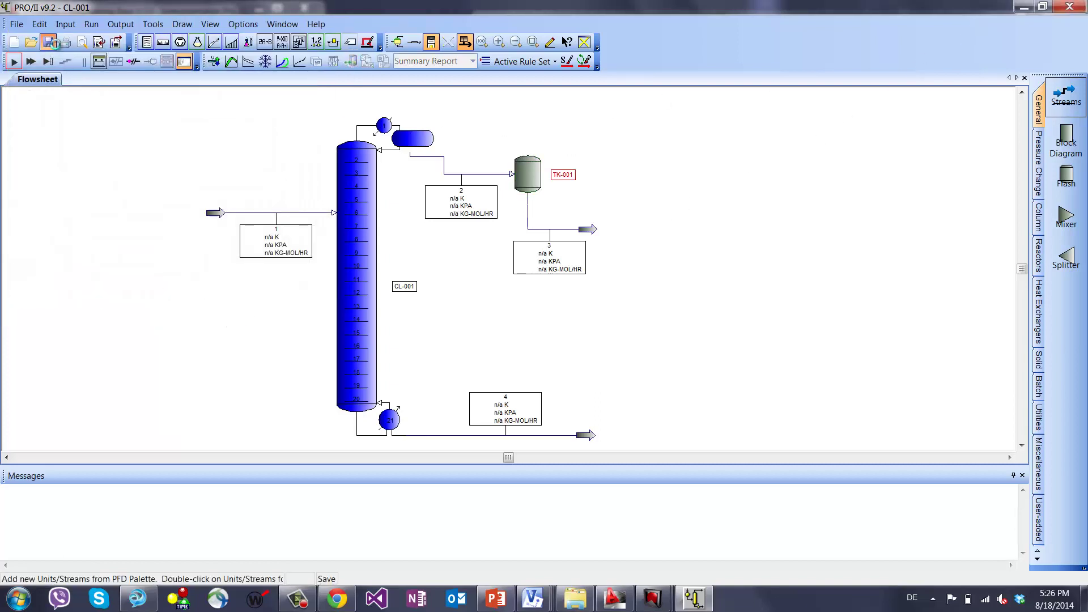
{"action": "left_click", "coordinate": [1051, 7]}
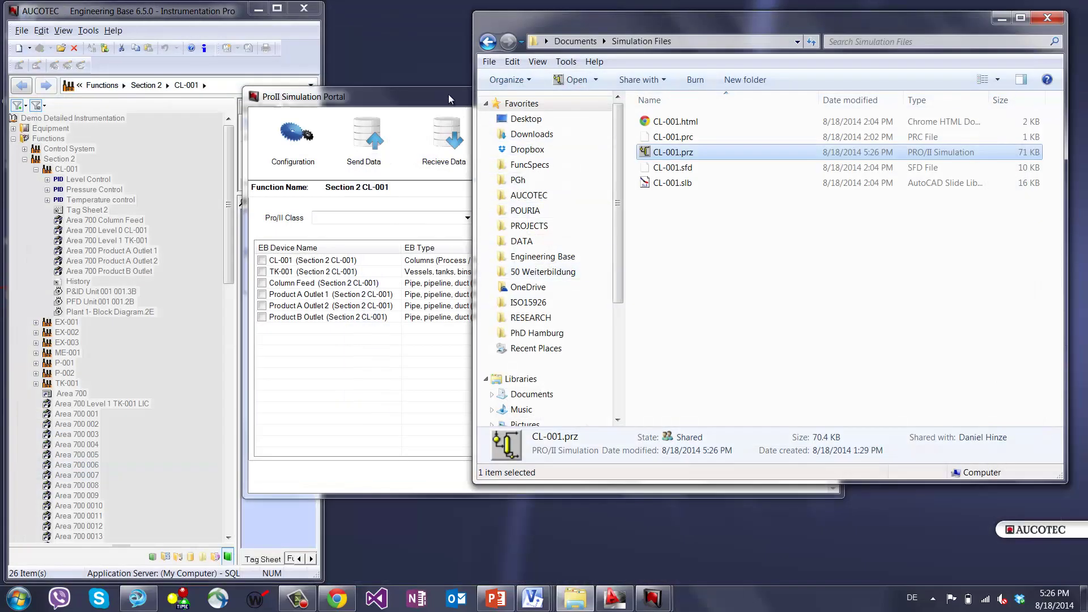
Switch to the ProII Simulation Portal and solve the CL-001 flowsheet
{"action": "left_click", "coordinate": [449, 96]}
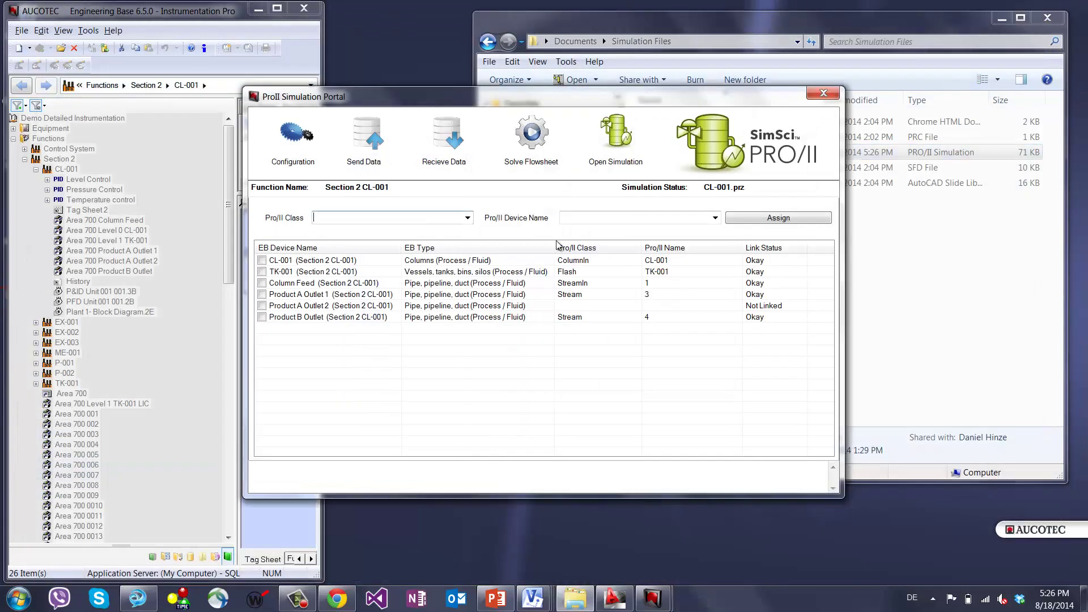
{"action": "left_click", "coordinate": [534, 142]}
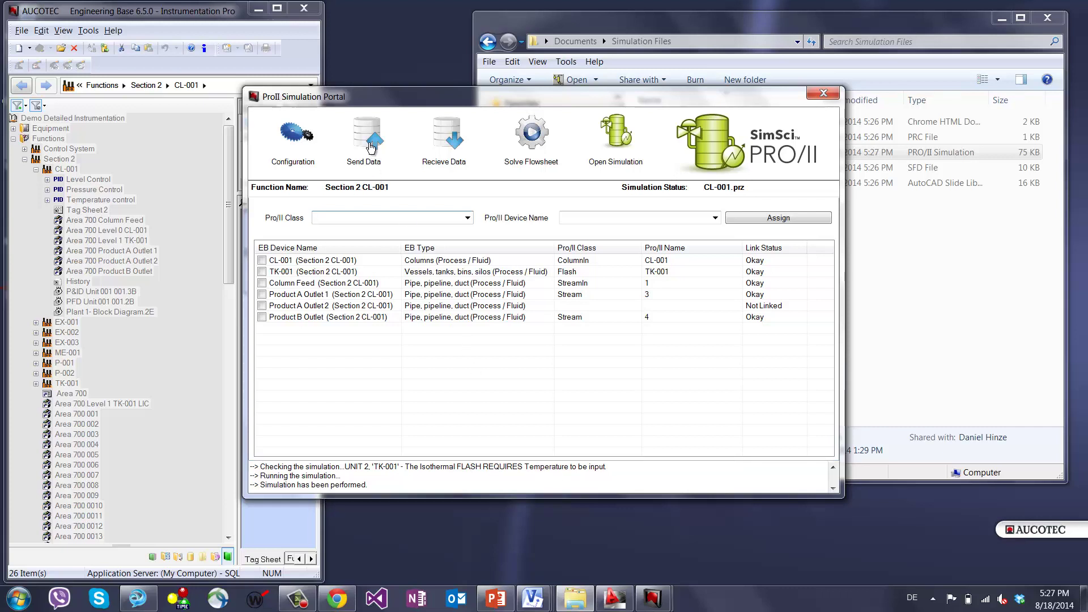
Send TK-001's Design Temperature of 350 from Engineering Base to the simulation and solve the flowsheet again
{"action": "left_click", "coordinate": [358, 158]}
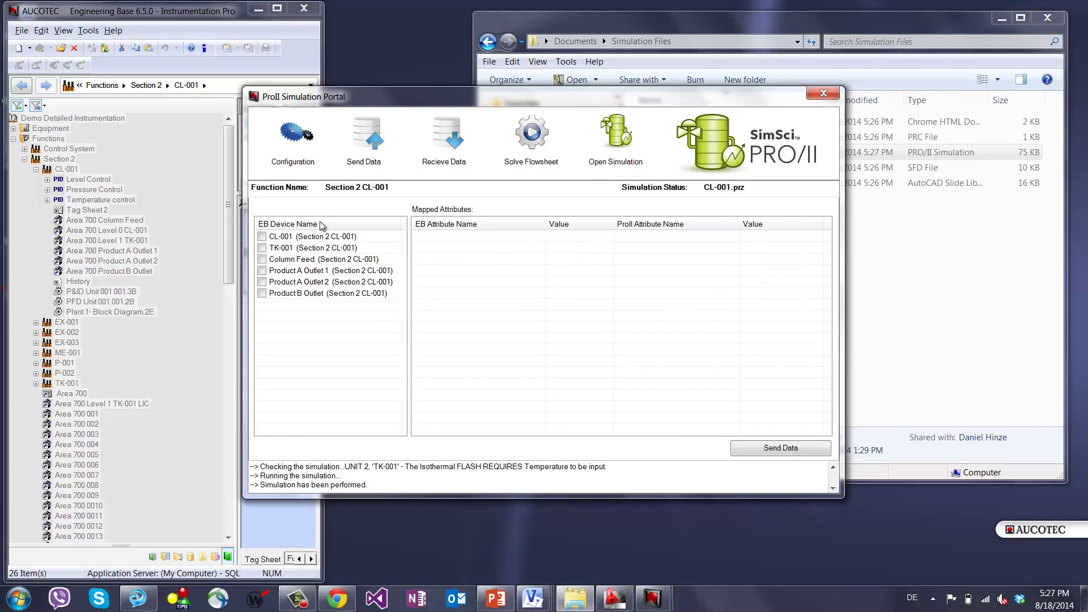
{"action": "left_click", "coordinate": [285, 250]}
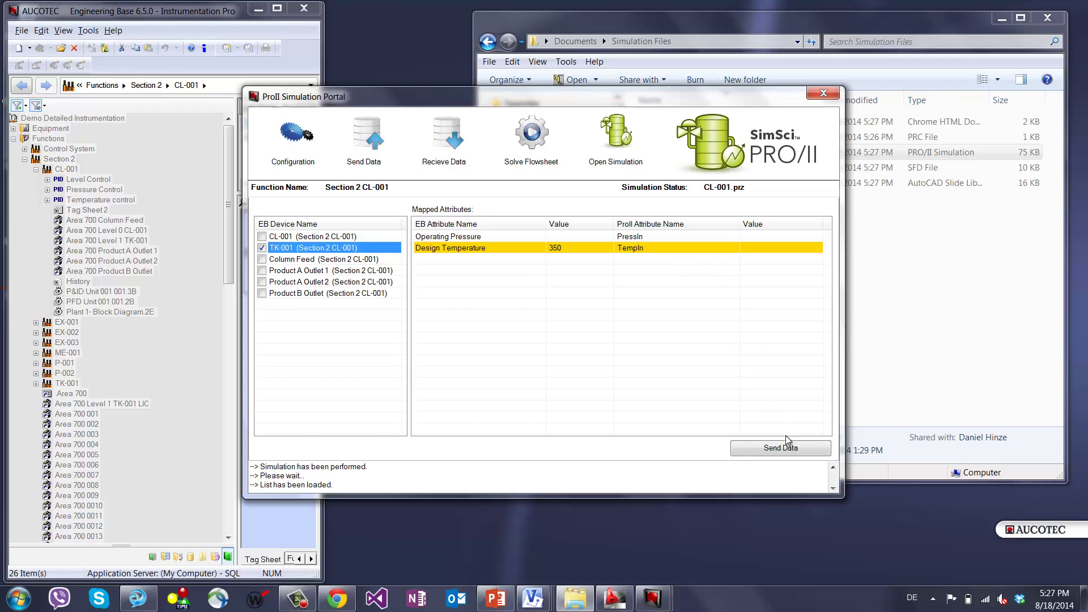
{"action": "left_click", "coordinate": [800, 454]}
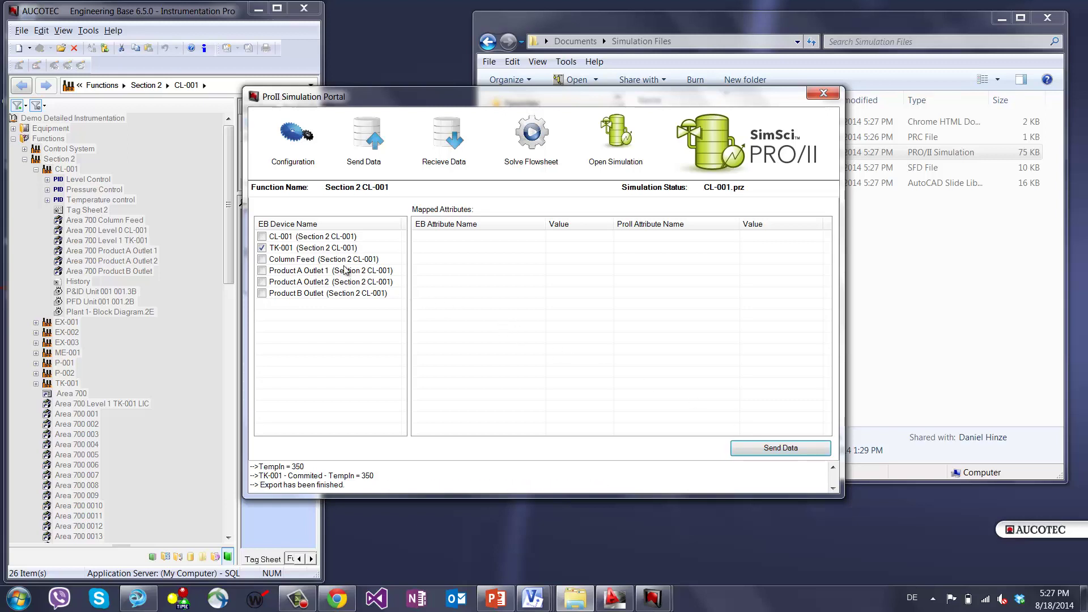
{"action": "left_click", "coordinate": [315, 250]}
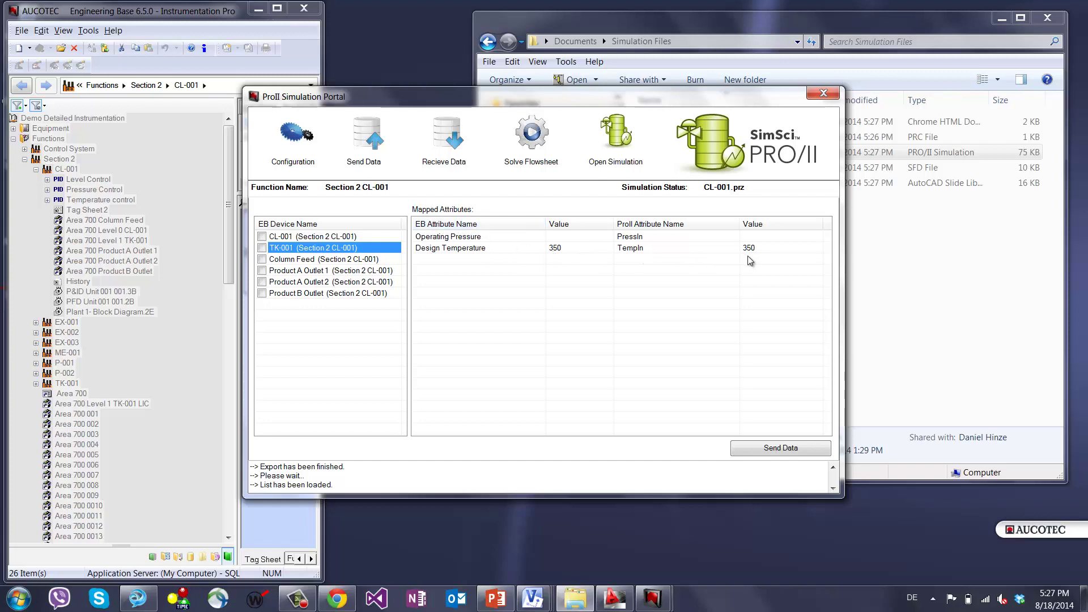
{"action": "left_click", "coordinate": [533, 147]}
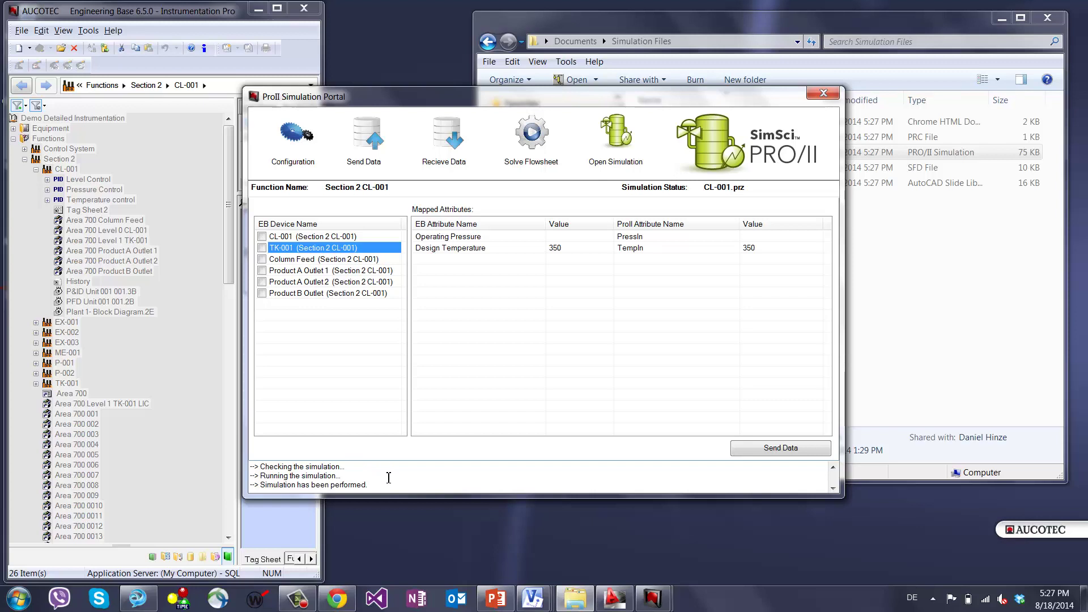
{"action": "left_click", "coordinate": [447, 142]}
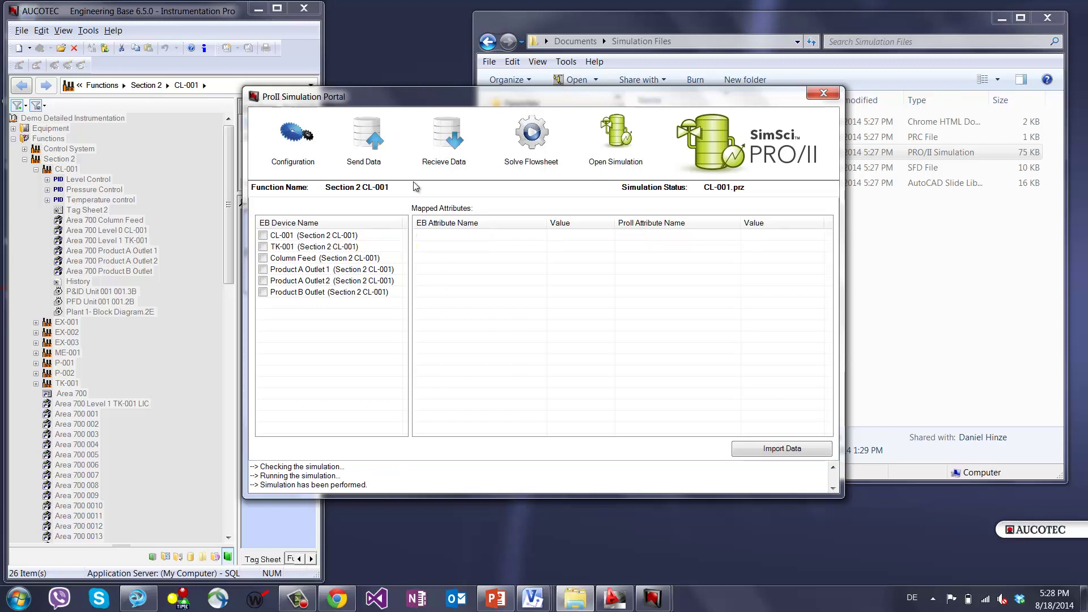
{"action": "left_click", "coordinate": [315, 293]}
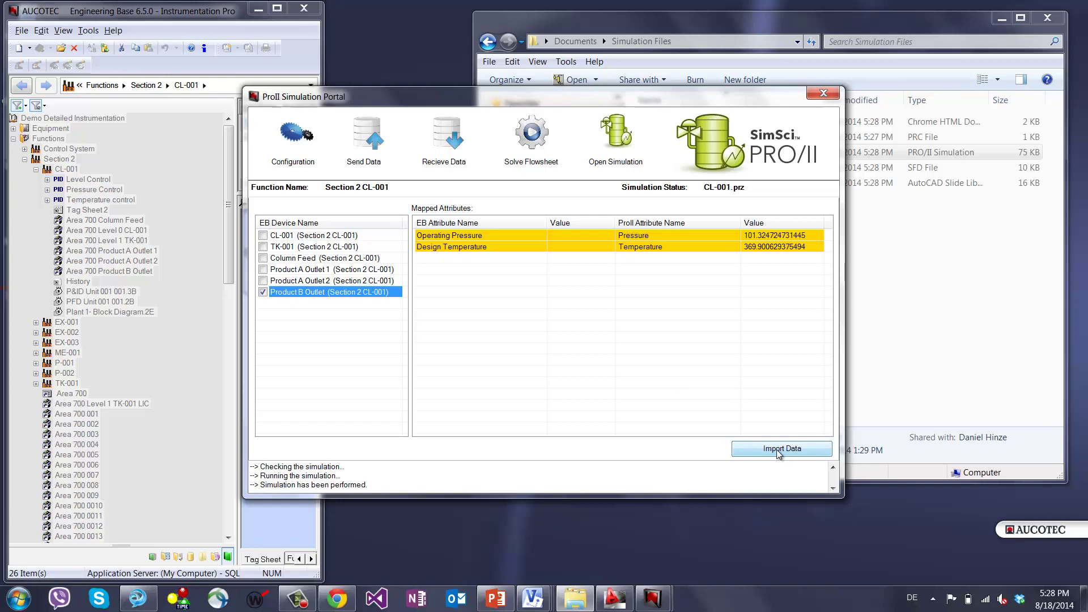
{"action": "left_click", "coordinate": [823, 93]}
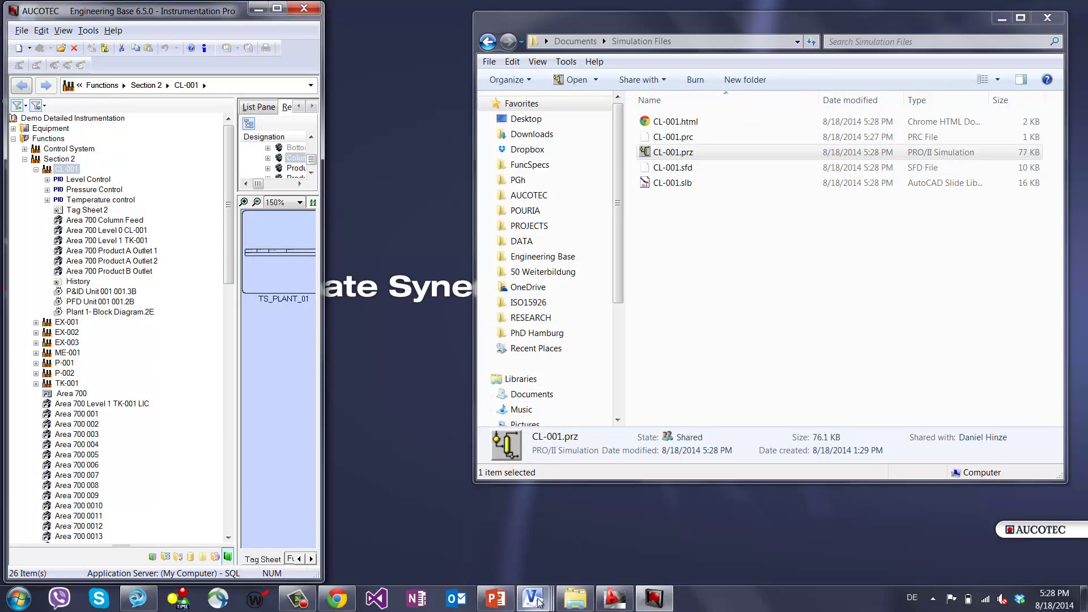
Switch to the PFD Unit 001 001 drawing in Visio and show its stream table at a readable size
{"action": "mouse_move", "coordinate": [537, 603]}
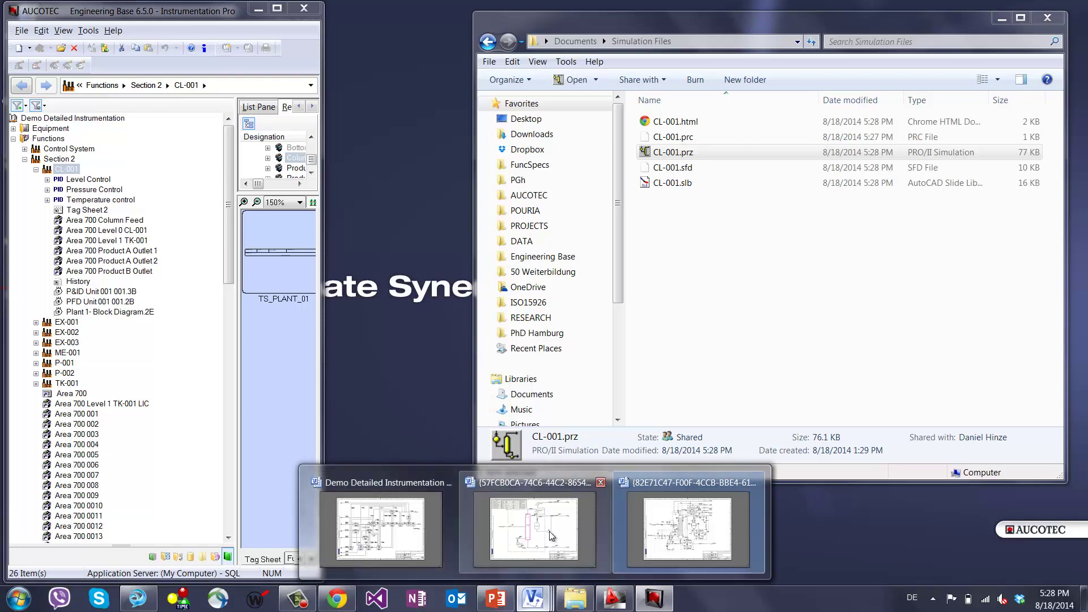
{"action": "left_click", "coordinate": [553, 535]}
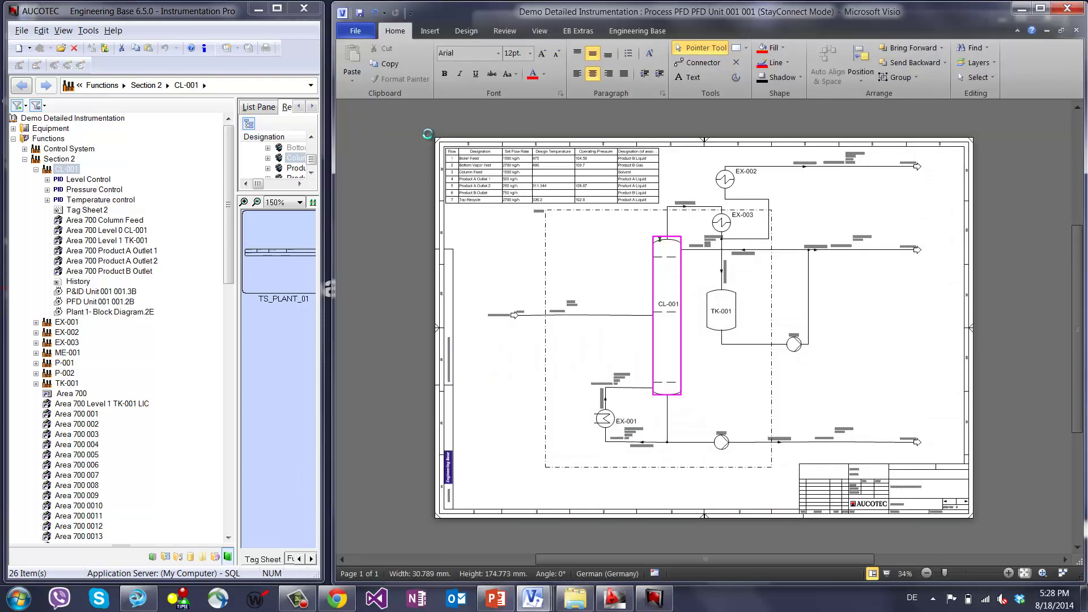
{"action": "mouse_move", "coordinate": [429, 129]}
{"action": "left_mouse_down"}
{"action": "mouse_move", "coordinate": [564, 196]}
{"action": "mouse_move", "coordinate": [671, 220]}
{"action": "left_mouse_up"}
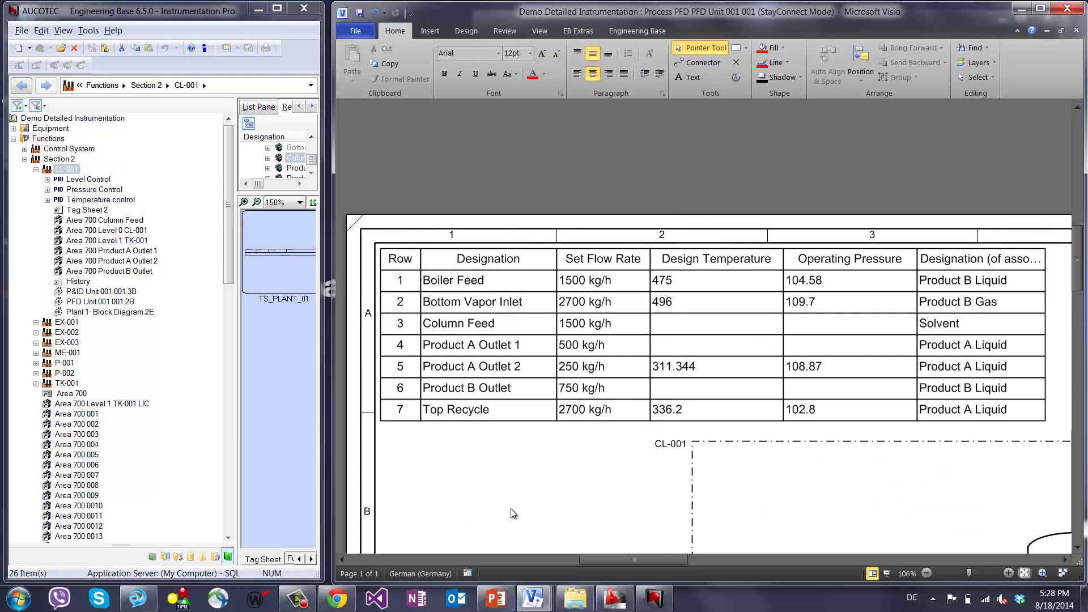
{"action": "scroll", "coordinate": [536, 496], "scroll_direction": "down", "scroll_amount": 2}
{"action": "scroll", "coordinate": [536, 496], "scroll_direction": "down", "scroll_amount": 1}
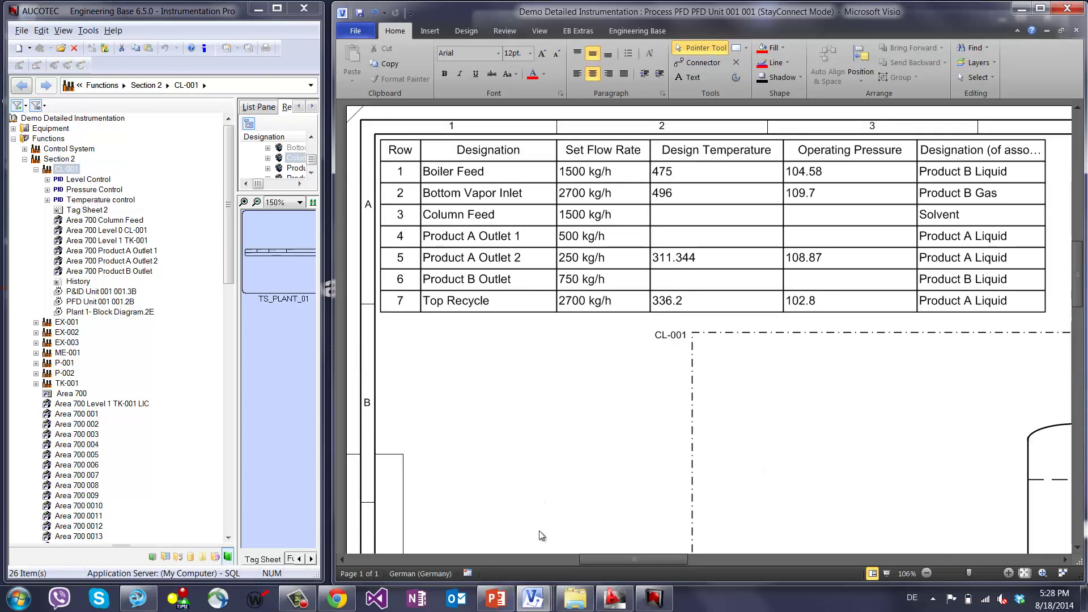
Open the ProII Simulation Portal for the CL-001 function and place it so the PFD's temperature and pressure columns stay visible
{"action": "left_click", "coordinate": [73, 171]}
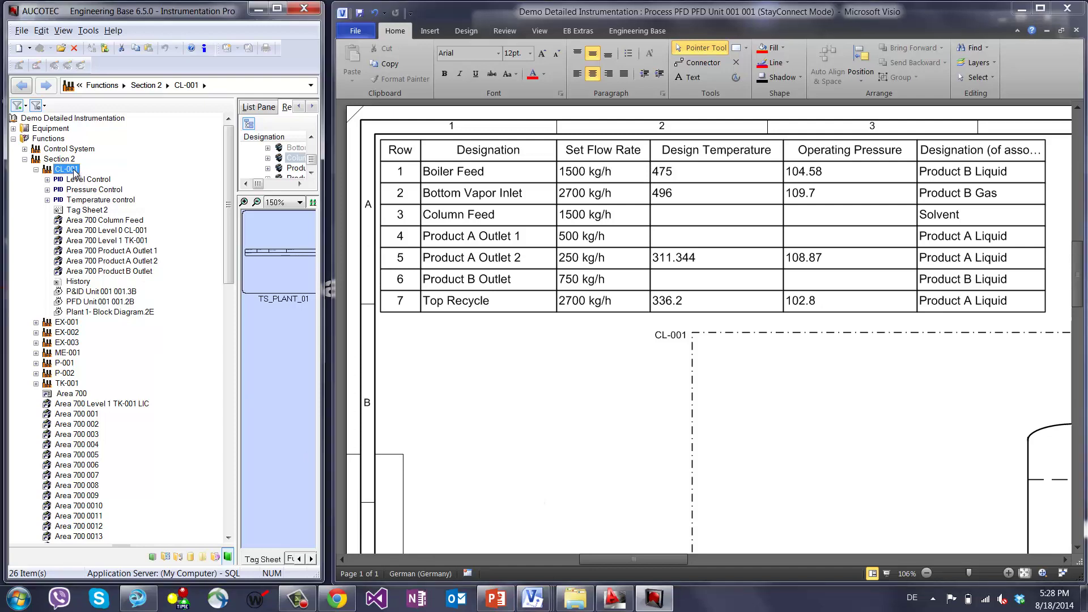
{"action": "right_click", "coordinate": [73, 170]}
{"action": "left_click", "coordinate": [156, 432]}
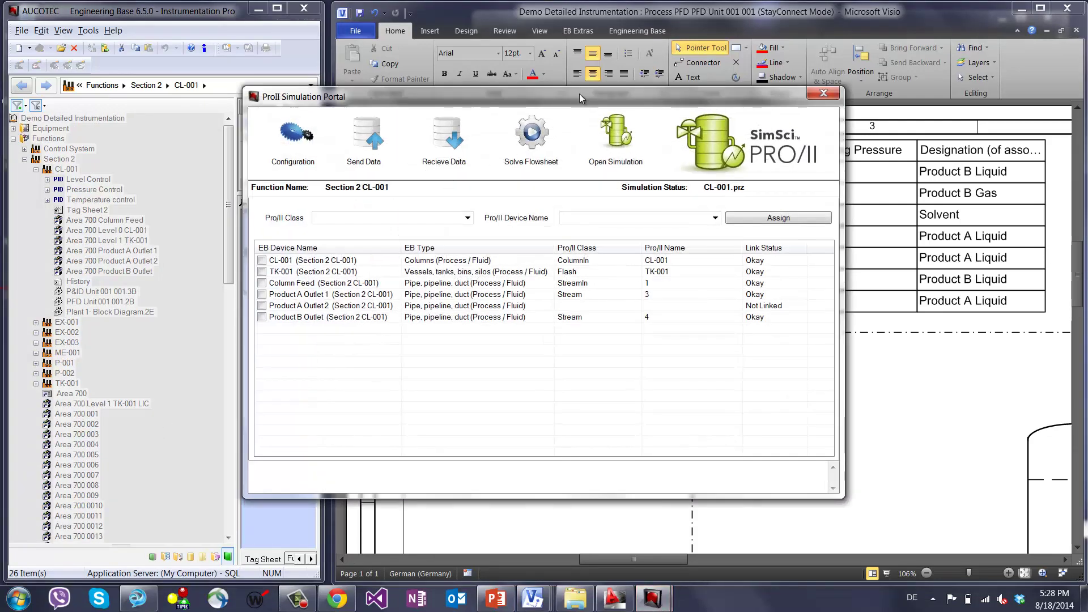
{"action": "left_click_drag", "start_coordinate": [579, 93], "coordinate": [372, 76]}
Import the simulated pressures and temperatures of Column Feed, Product A Outlet 1 and Product B Outlet into Engineering Base
{"action": "left_click", "coordinate": [242, 126]}
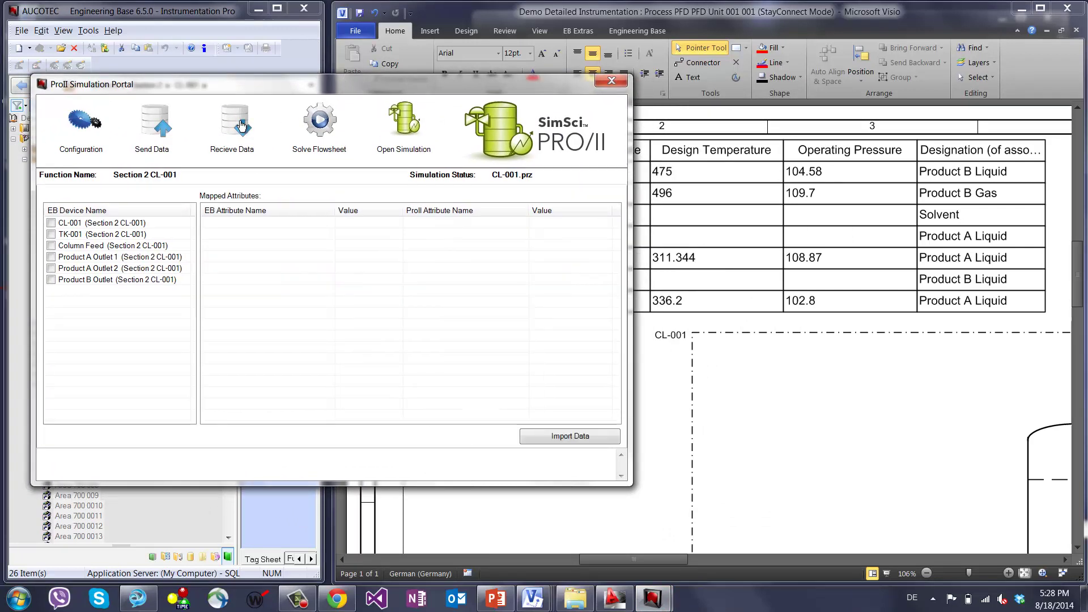
{"action": "left_click", "coordinate": [69, 279]}
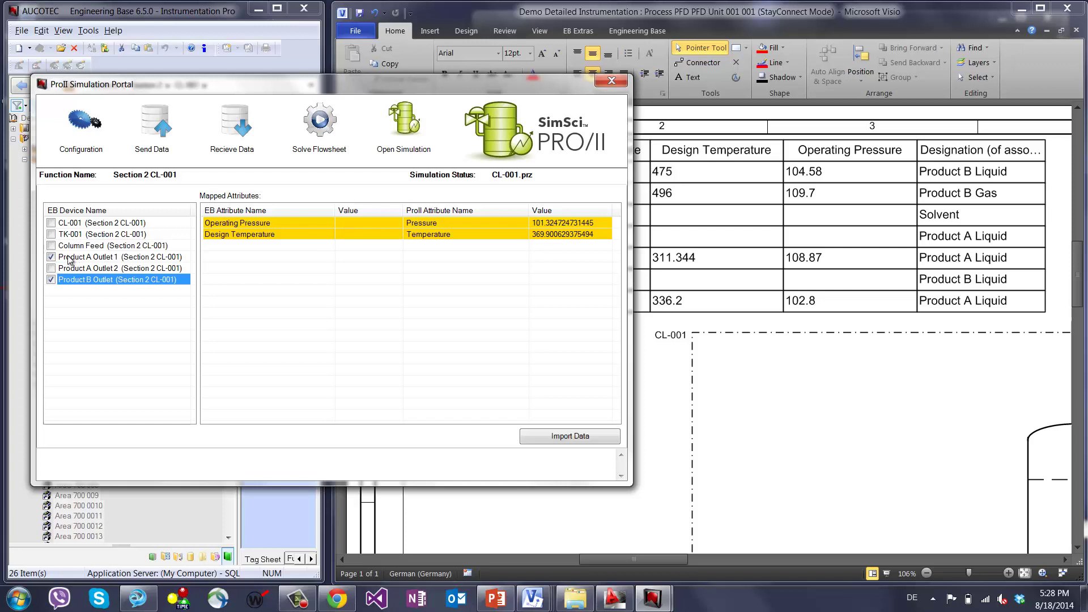
{"action": "left_click", "coordinate": [51, 246]}
{"action": "left_click", "coordinate": [565, 440]}
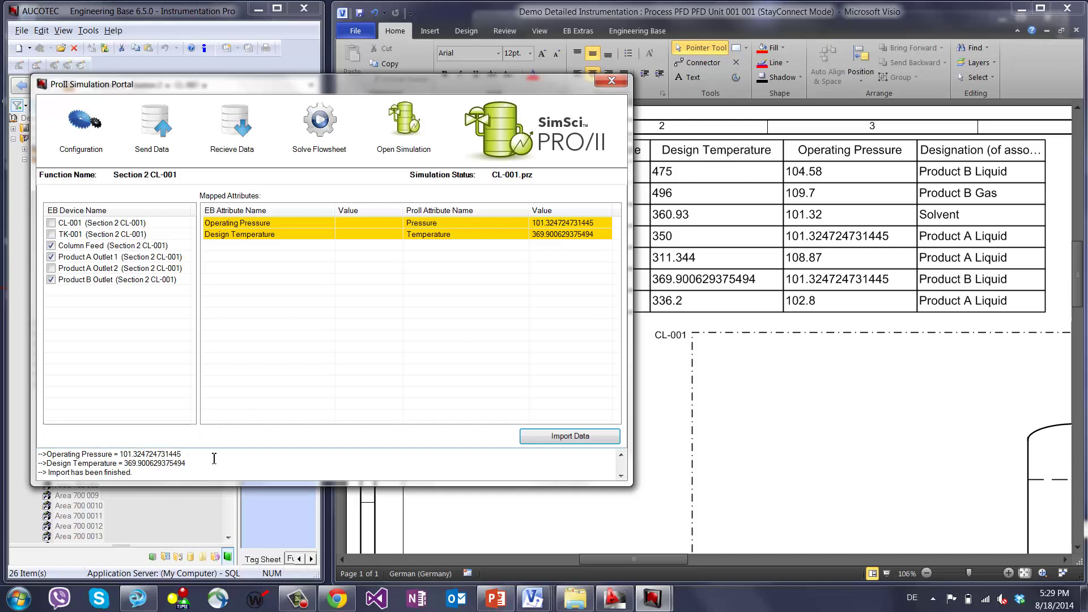
Review the operating pressure and design temperature entries in the portal's import log, and close the portal
{"action": "left_click", "coordinate": [621, 456]}
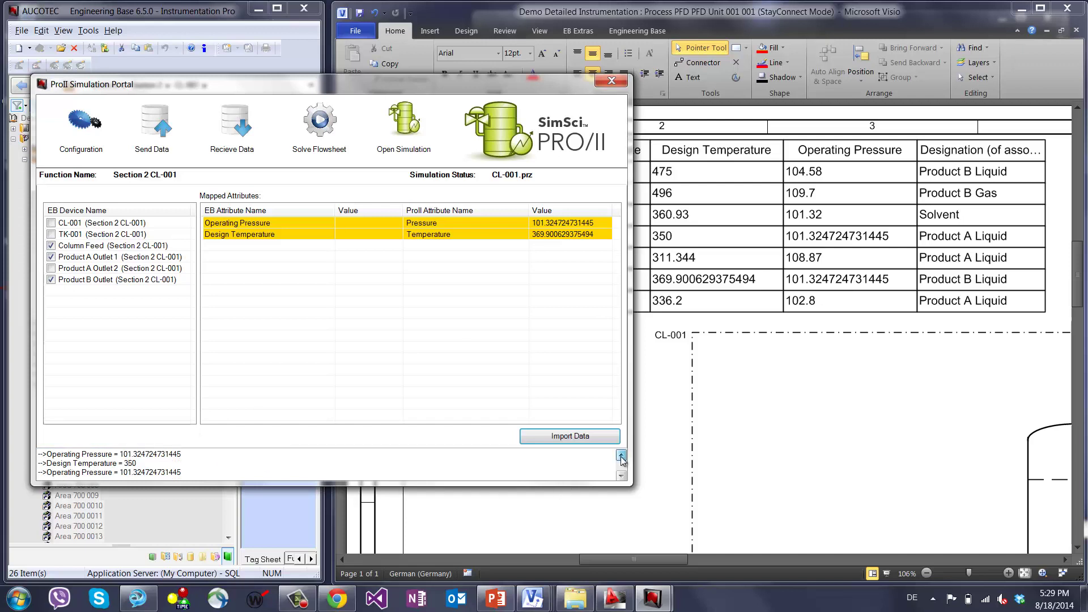
{"action": "left_click", "coordinate": [621, 456]}
{"action": "left_click", "coordinate": [621, 456]}
{"action": "left_click", "coordinate": [621, 456]}
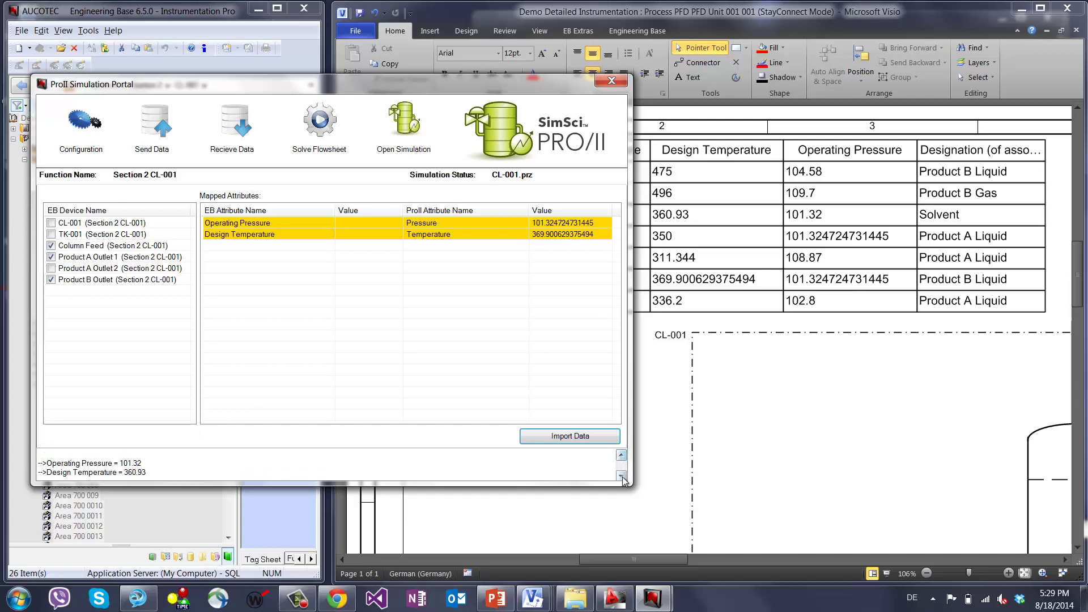
{"action": "left_click", "coordinate": [621, 476]}
{"action": "left_click", "coordinate": [622, 476]}
{"action": "left_click", "coordinate": [621, 476]}
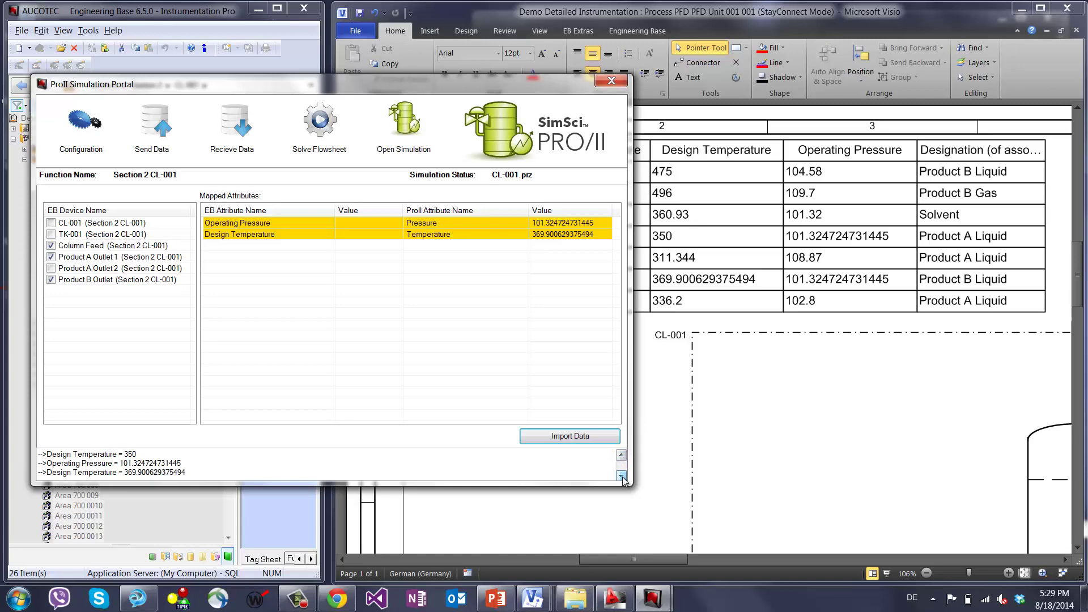
{"action": "left_click", "coordinate": [612, 83]}
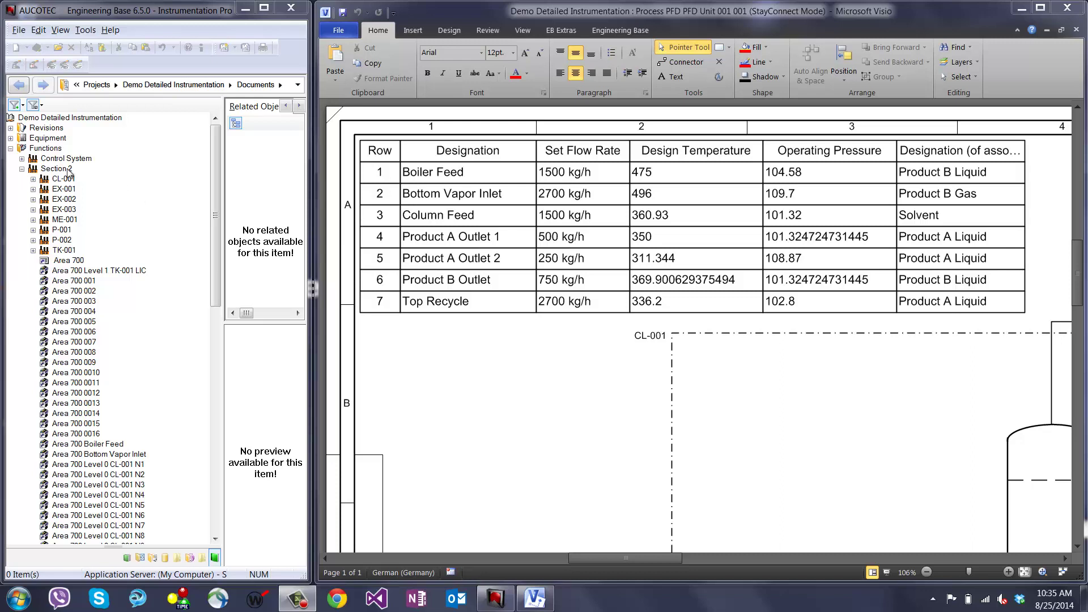
Close the PFD drawing and create a function named CL-002 of the plant type under Section 2
{"action": "left_click", "coordinate": [1068, 7]}
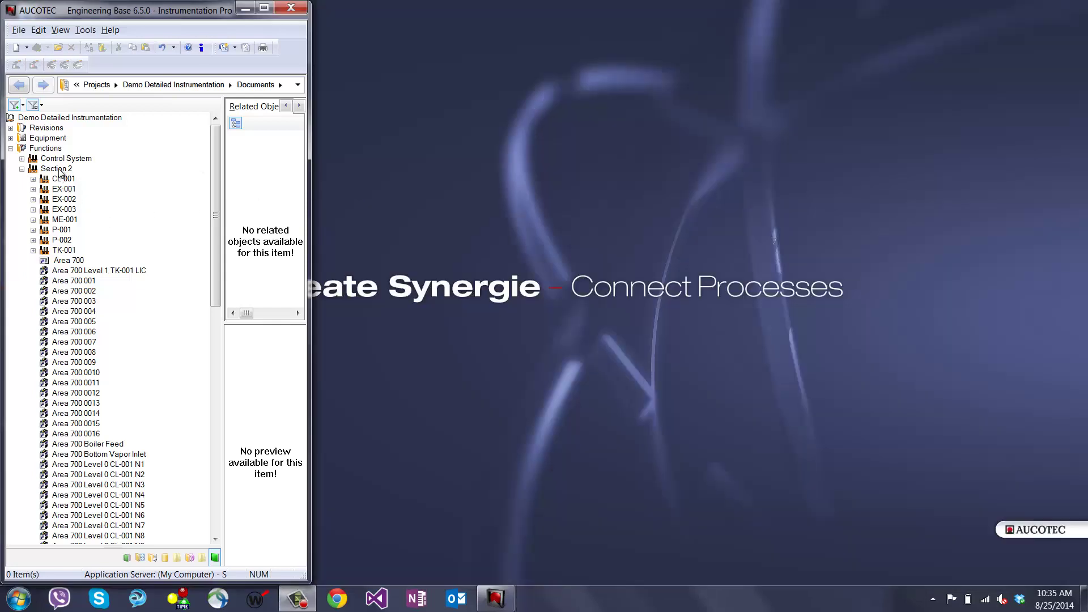
{"action": "right_click", "coordinate": [59, 169]}
{"action": "mouse_move", "coordinate": [107, 151]}
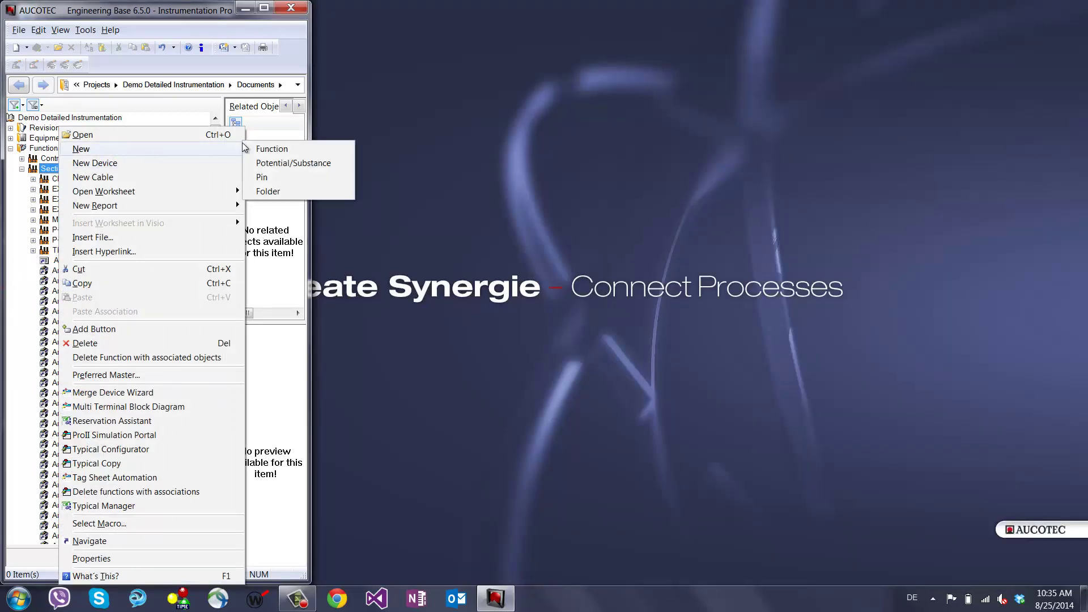
{"action": "left_click", "coordinate": [287, 149]}
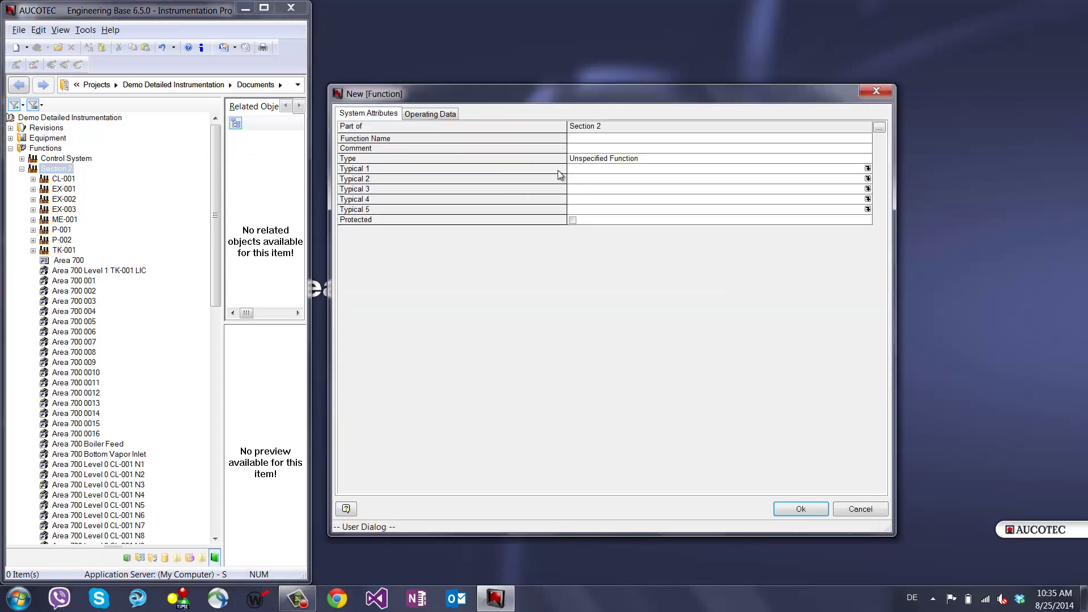
{"action": "type", "text": "CL-002"}
{"action": "left_click", "coordinate": [642, 159]}
{"action": "type", "text": "p"}
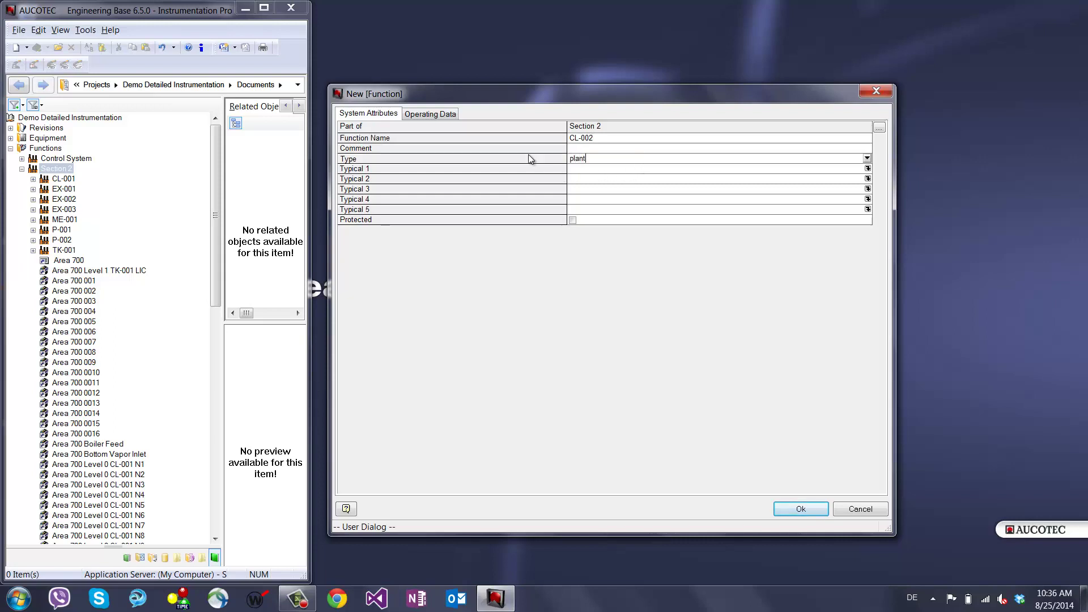
{"action": "left_click", "coordinate": [800, 510]}
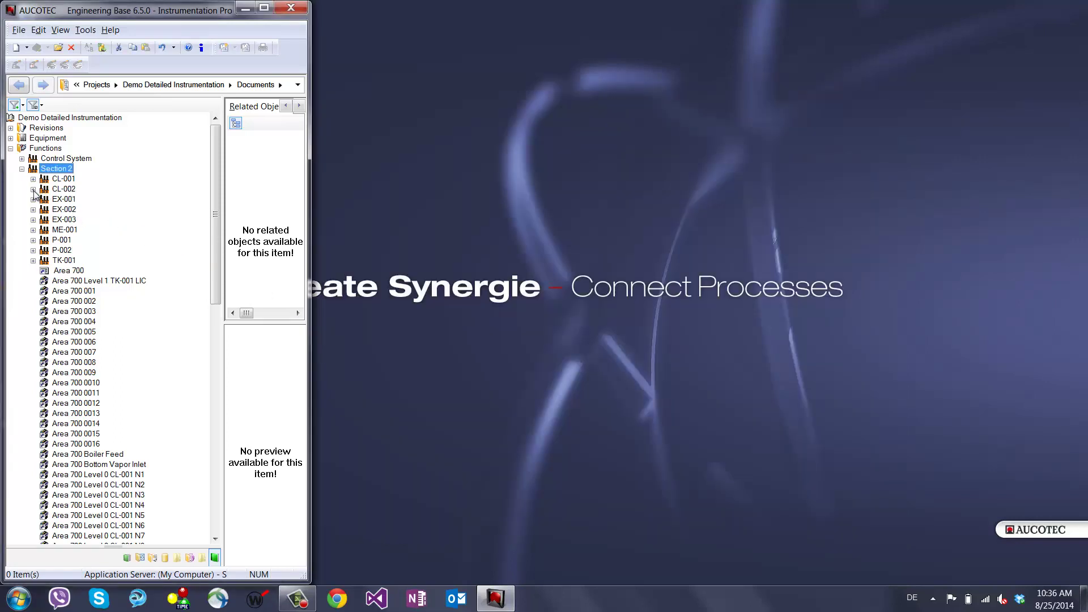
Open the ProII Simulation Portal for the CL-002 function and assign the simulation file CL-001.prz
{"action": "left_click", "coordinate": [33, 189]}
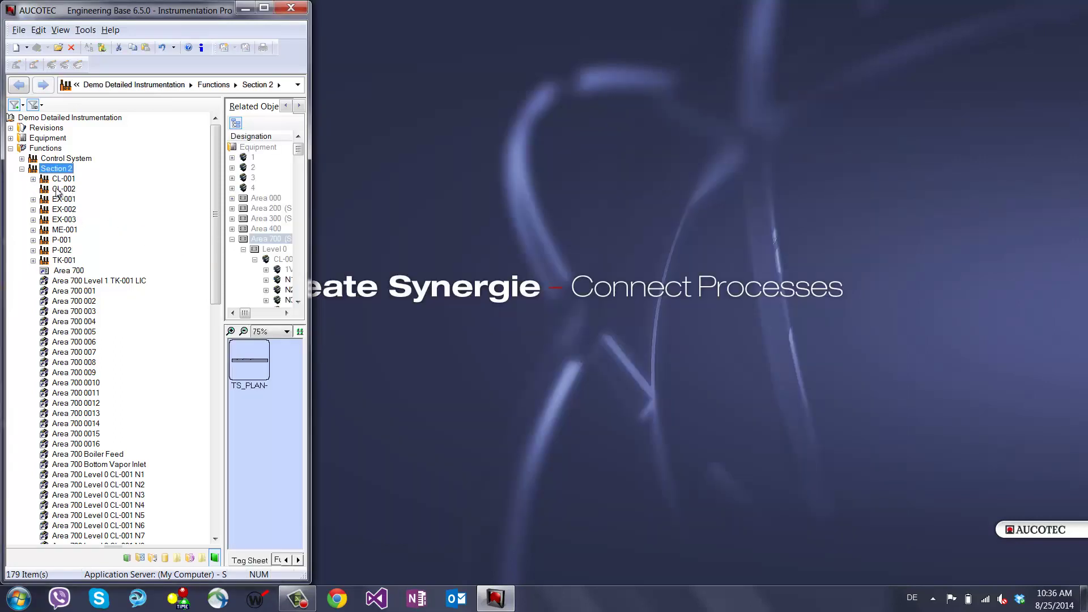
{"action": "left_click", "coordinate": [62, 190]}
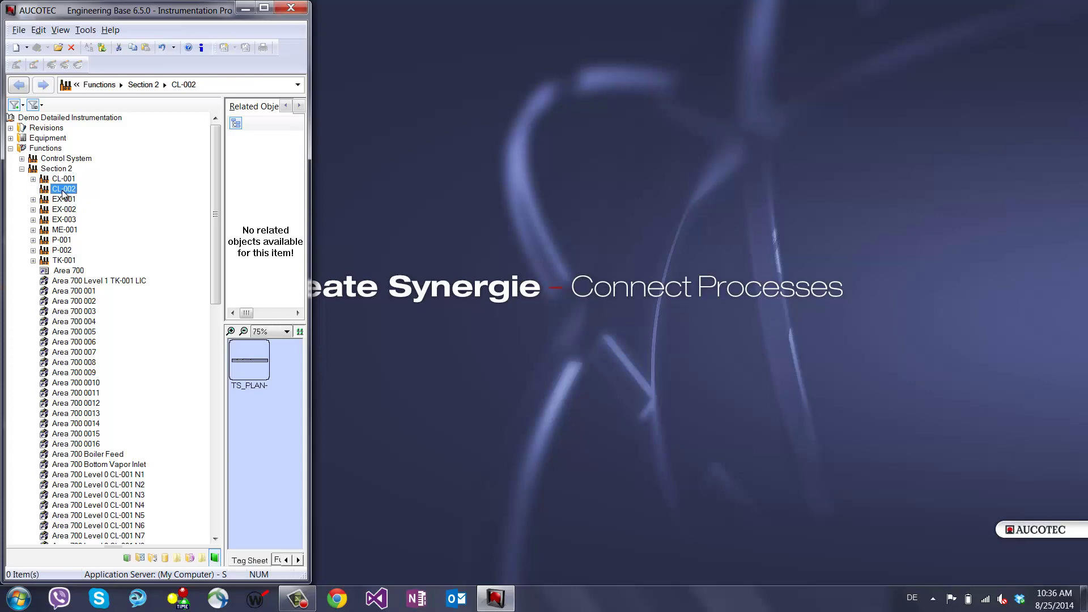
{"action": "right_click", "coordinate": [63, 194]}
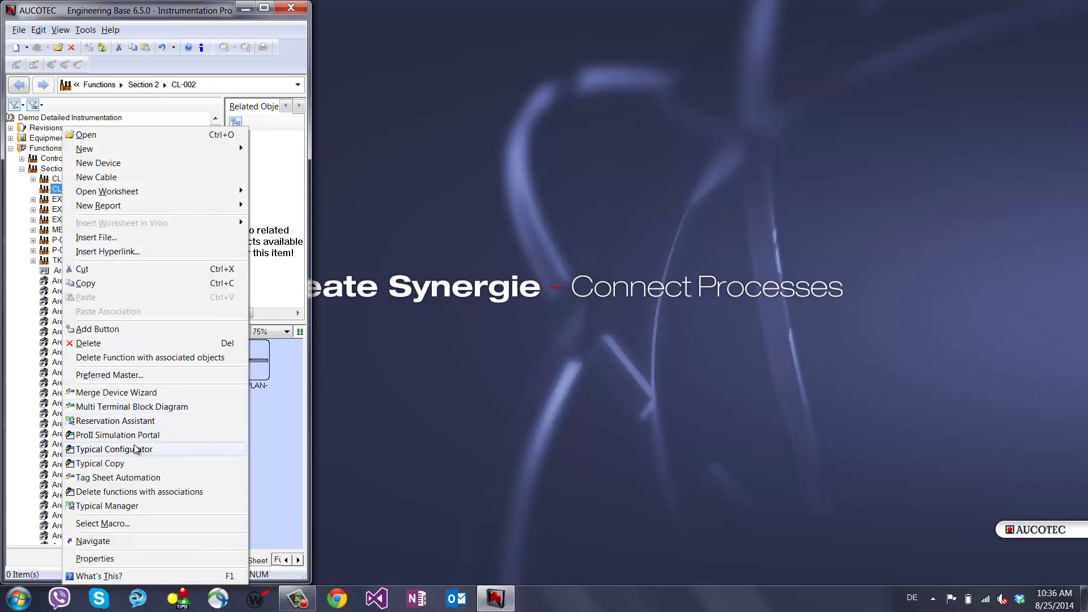
{"action": "left_click", "coordinate": [134, 434]}
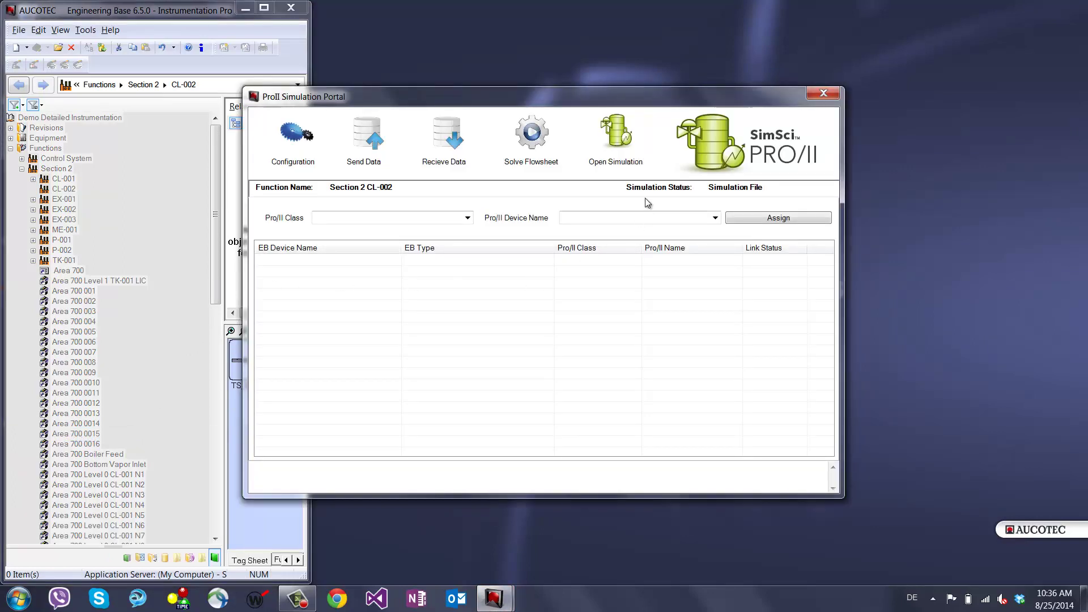
{"action": "left_click", "coordinate": [737, 190]}
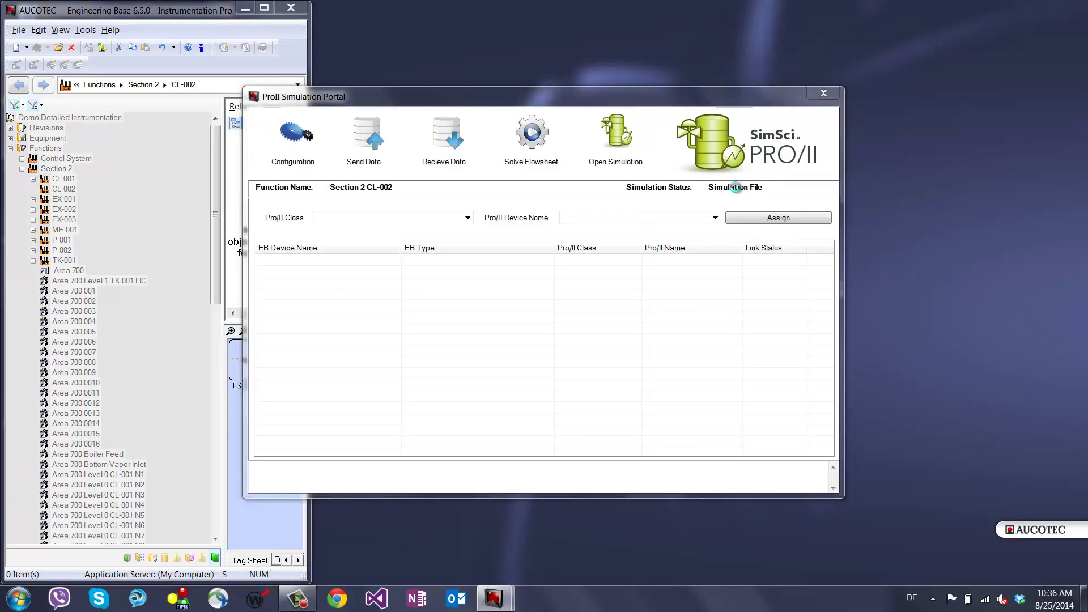
{"action": "left_click", "coordinate": [468, 234]}
{"action": "double_click", "coordinate": [468, 233]}
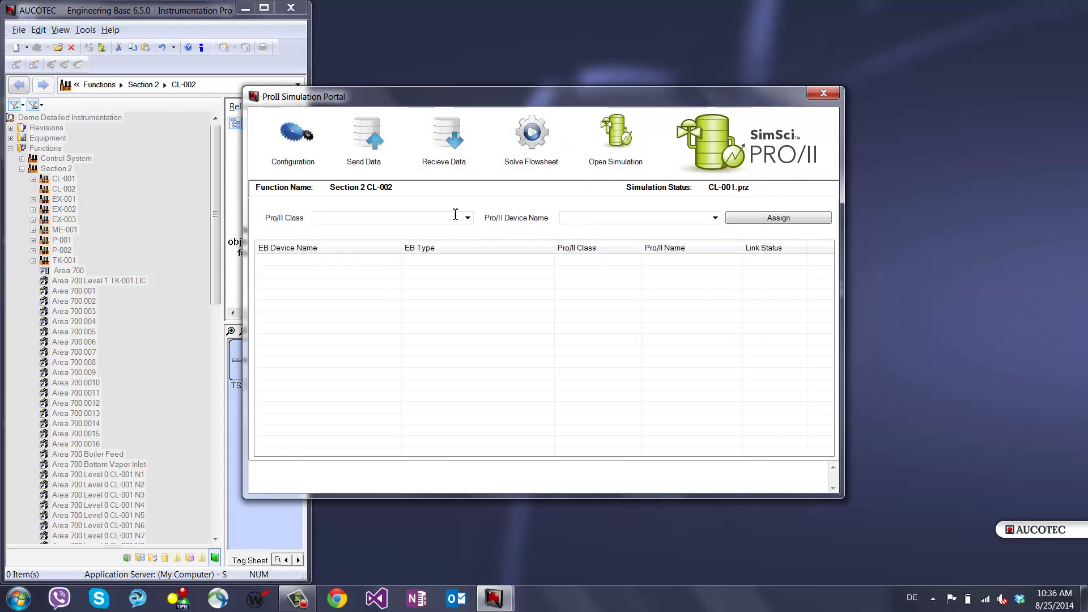
Receive the simulation data and import its devices into the CL-002 function, closing the portal when done
{"action": "left_click", "coordinate": [452, 146]}
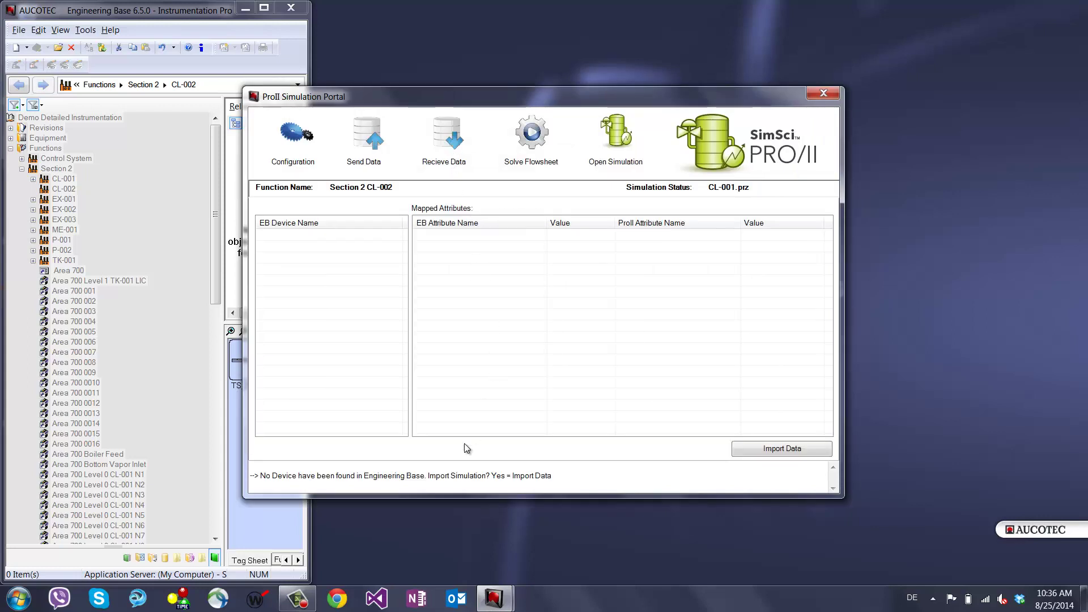
{"action": "left_click_drag", "start_coordinate": [259, 476], "coordinate": [559, 479]}
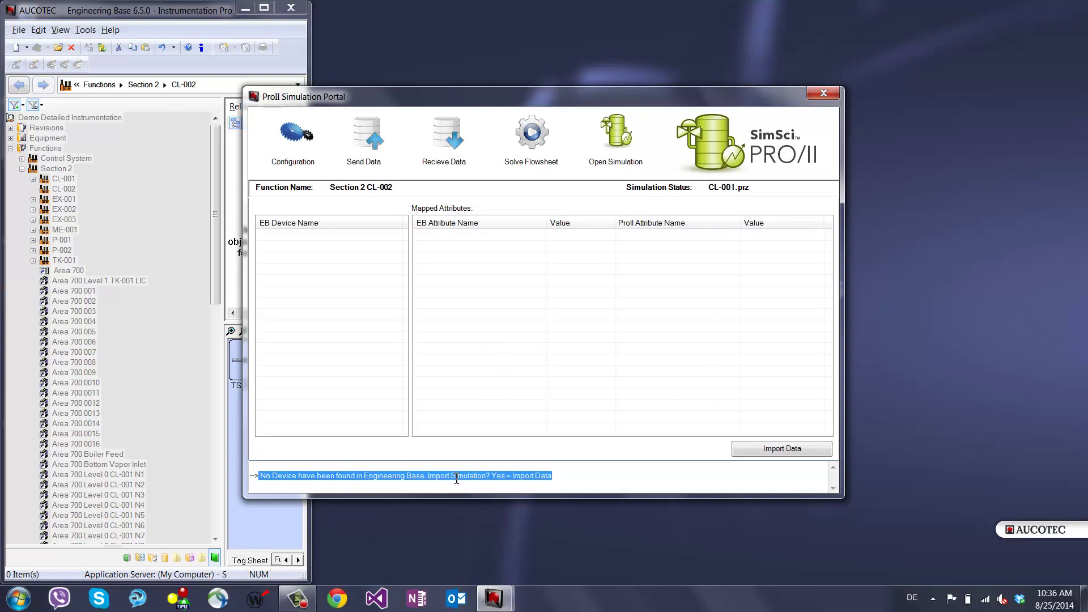
{"action": "left_click", "coordinate": [777, 447]}
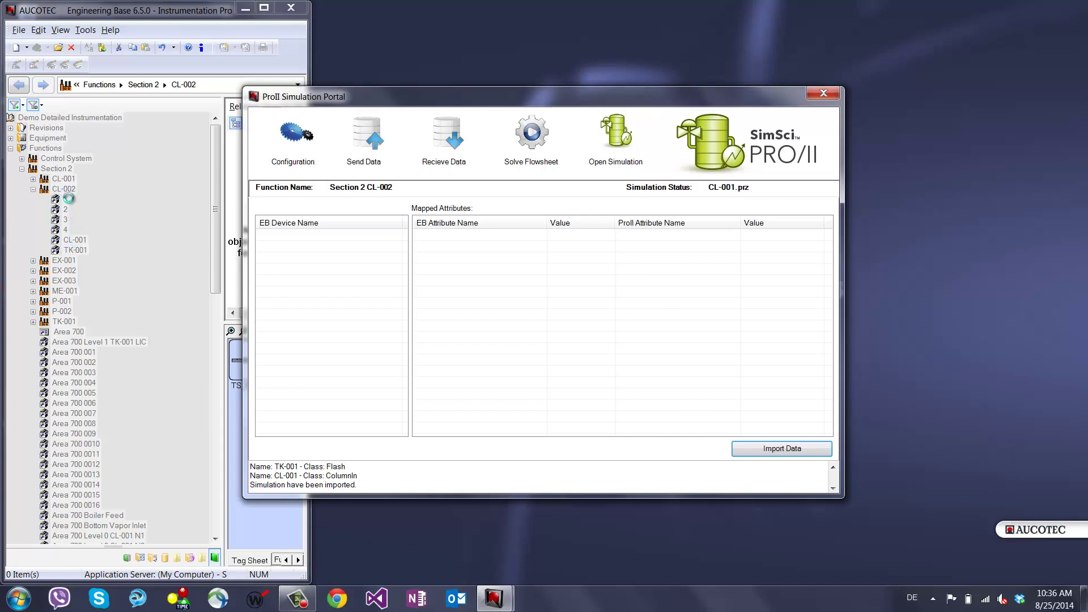
{"action": "left_click", "coordinate": [825, 93]}
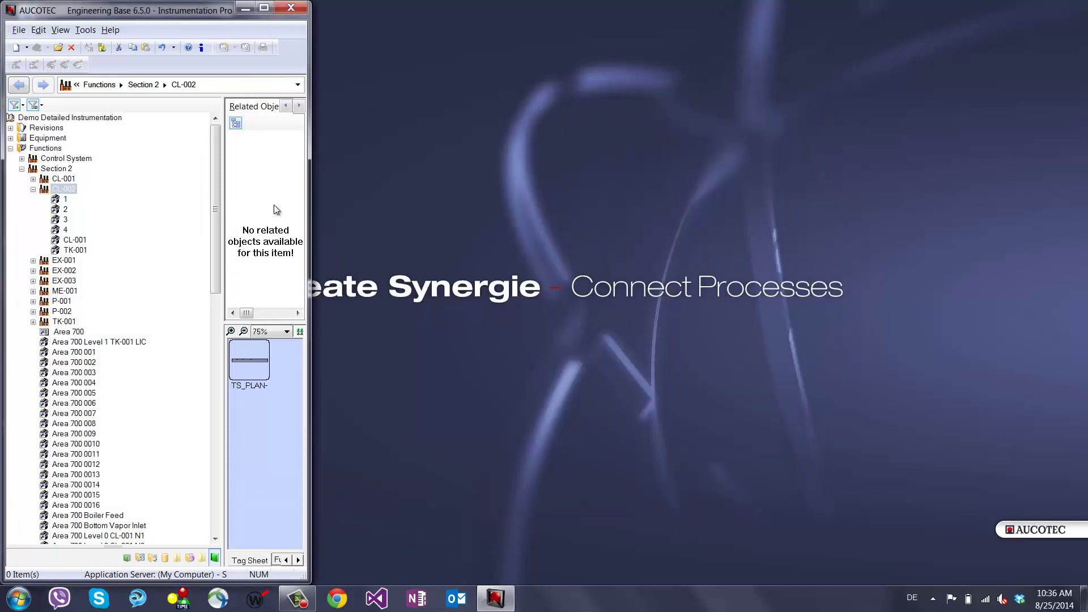
Examine the PRO/II class and device name in the properties of TK-001 under CL-002, leaving them as they are
{"action": "double_click", "coordinate": [75, 249]}
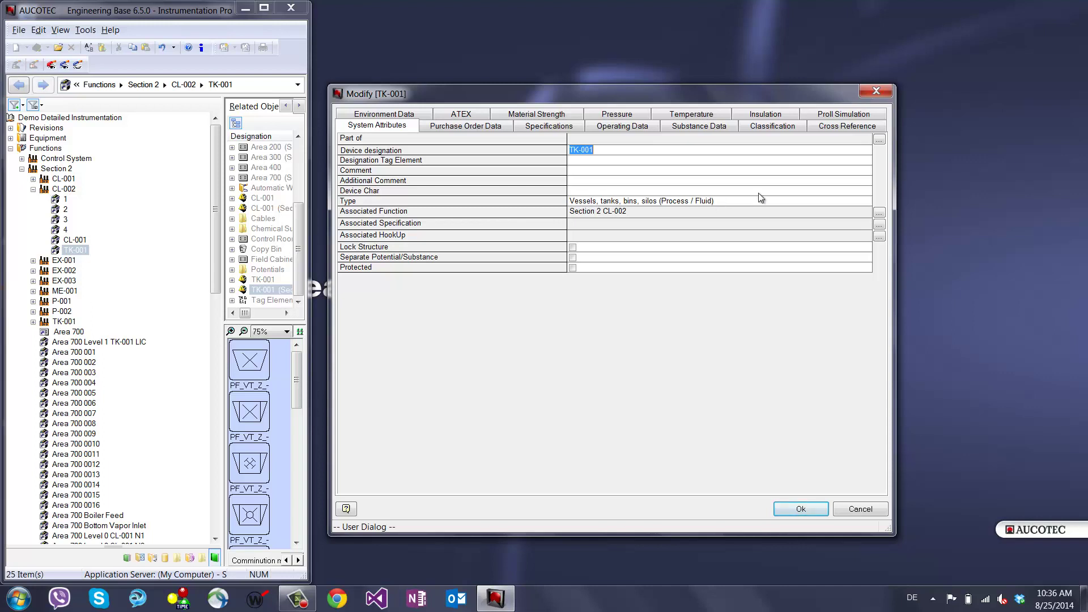
{"action": "left_click", "coordinate": [843, 114]}
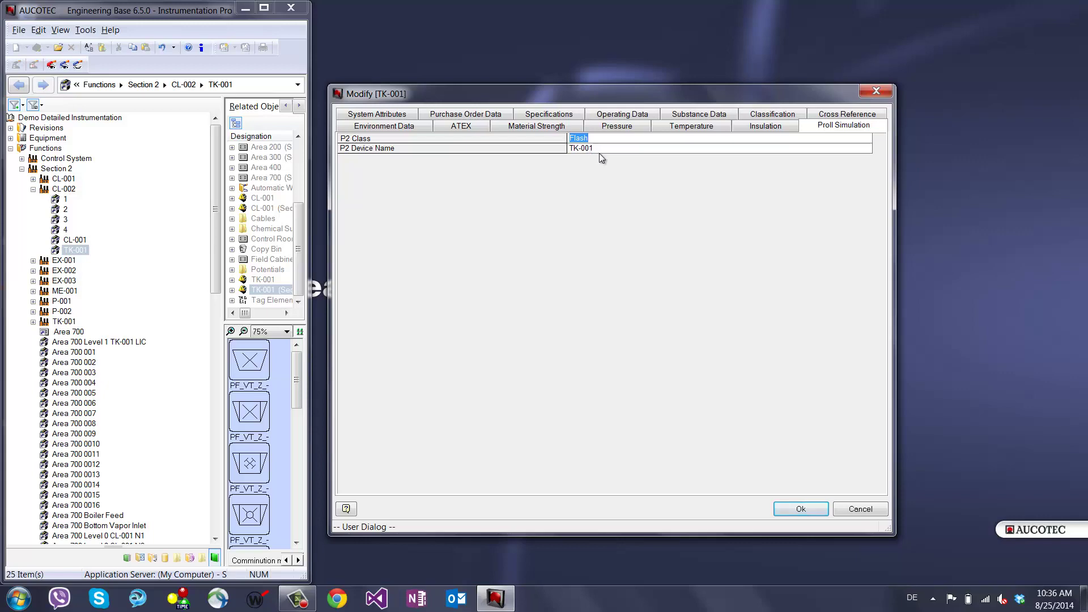
{"action": "left_click", "coordinate": [859, 509]}
Reopen the ProII Simulation Portal for the CL-002 function
{"action": "left_click", "coordinate": [63, 190]}
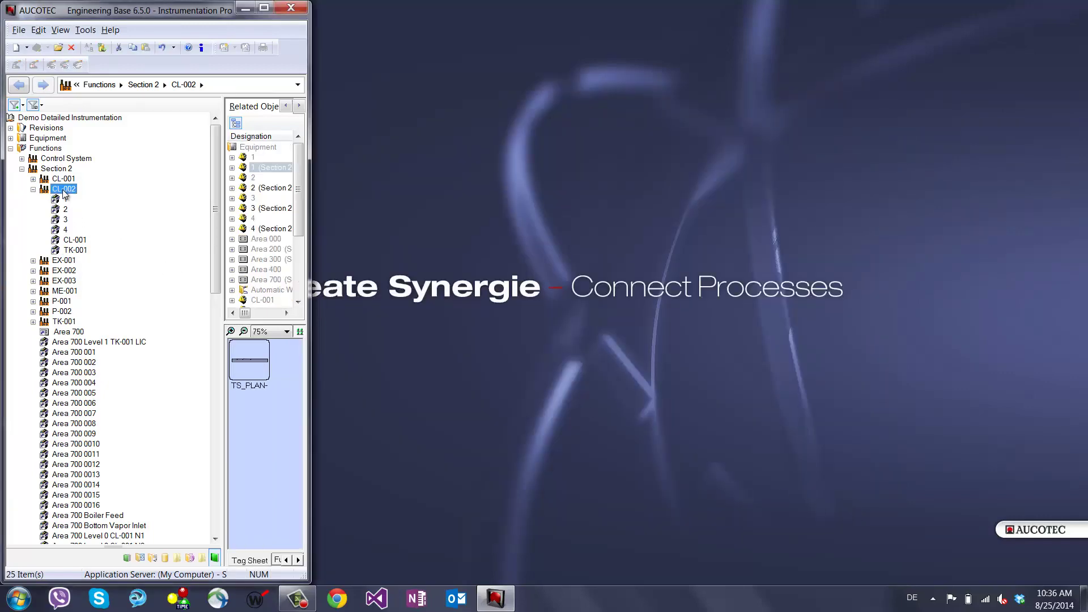
{"action": "right_click", "coordinate": [64, 194]}
{"action": "left_click", "coordinate": [110, 435]}
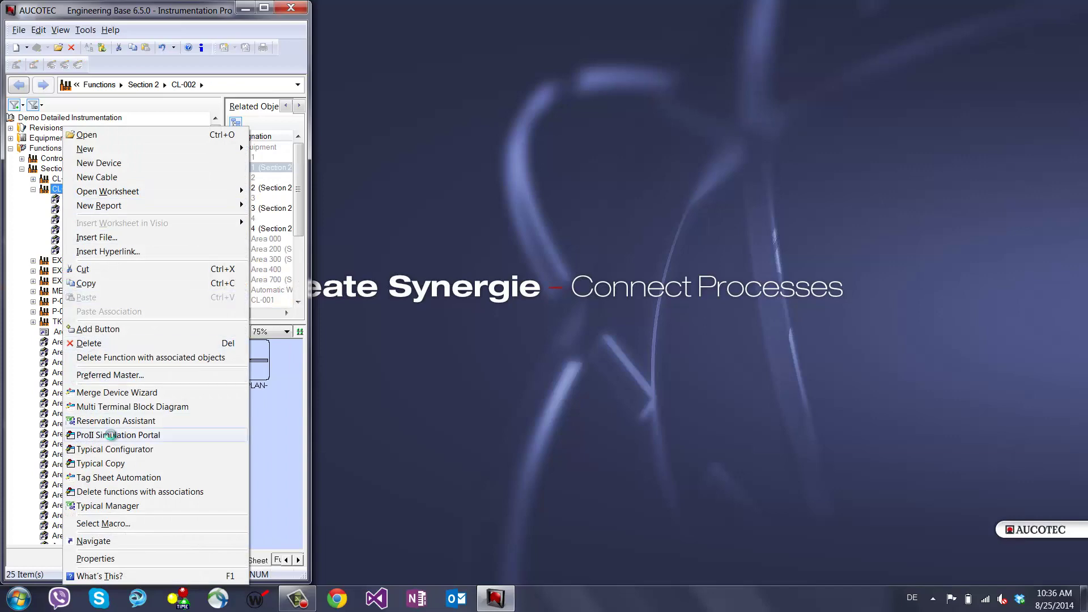